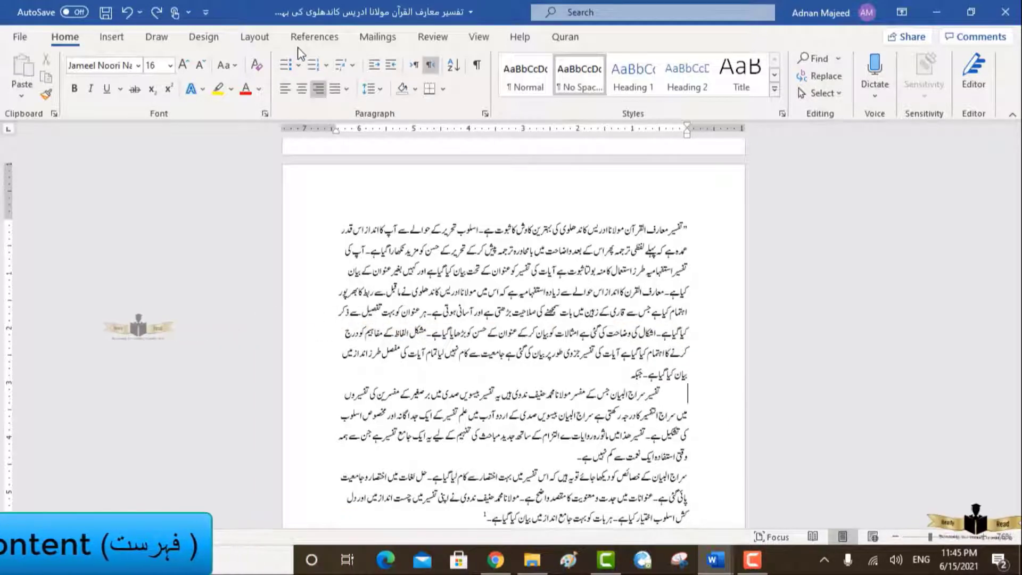
click(310, 42)
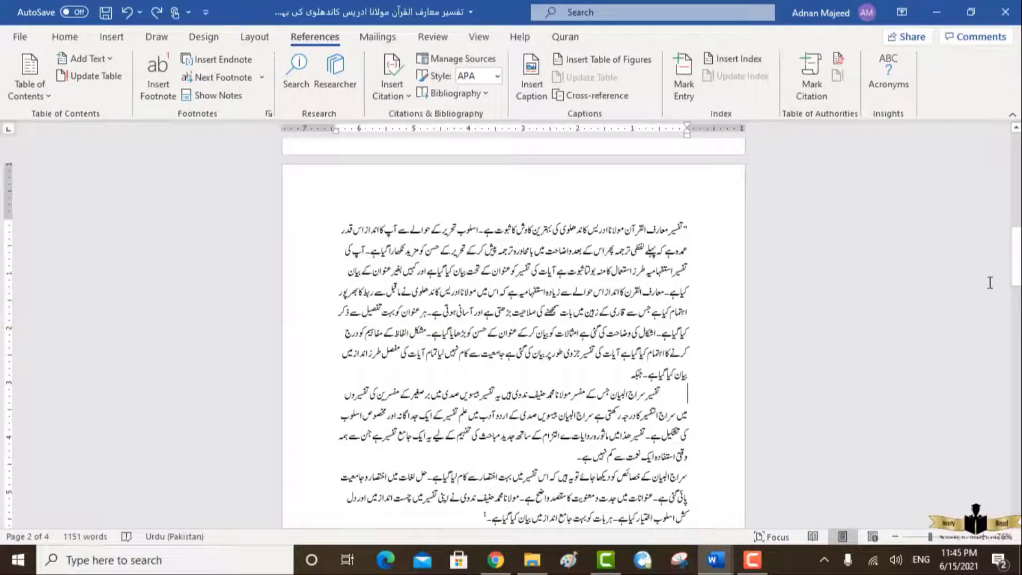
drag(1016, 255, 1016, 166)
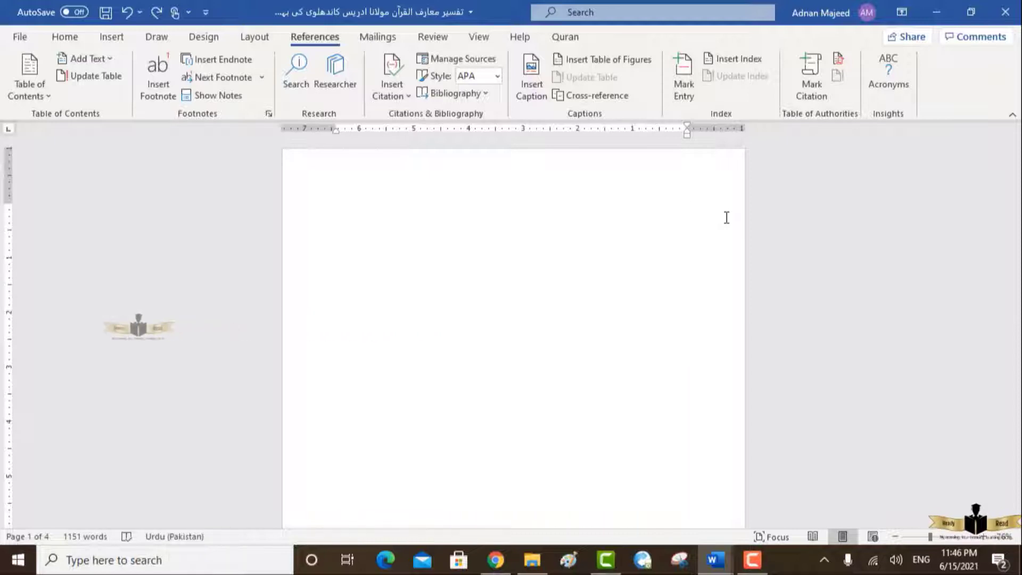
click(65, 39)
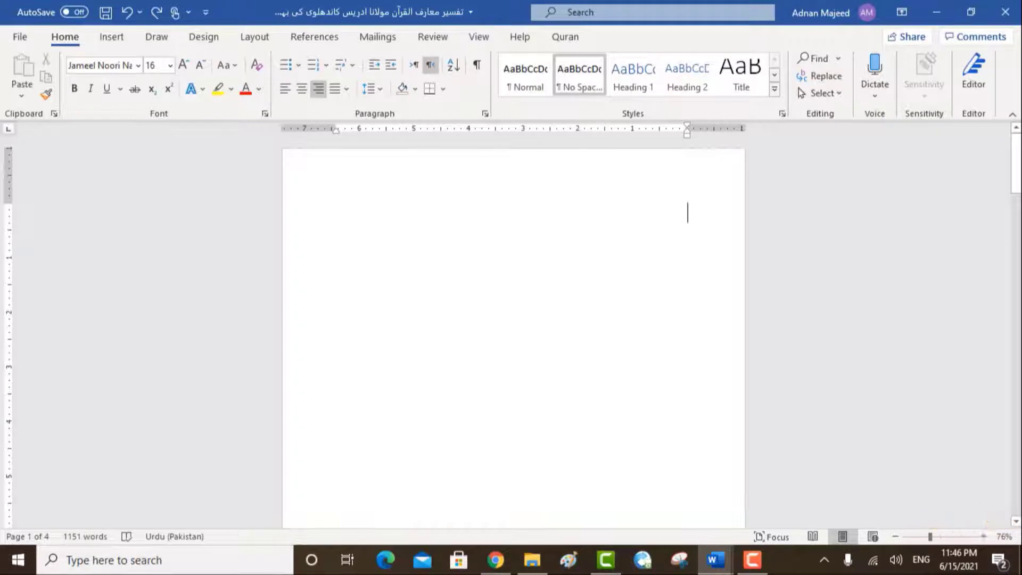
drag(1016, 166, 1016, 290)
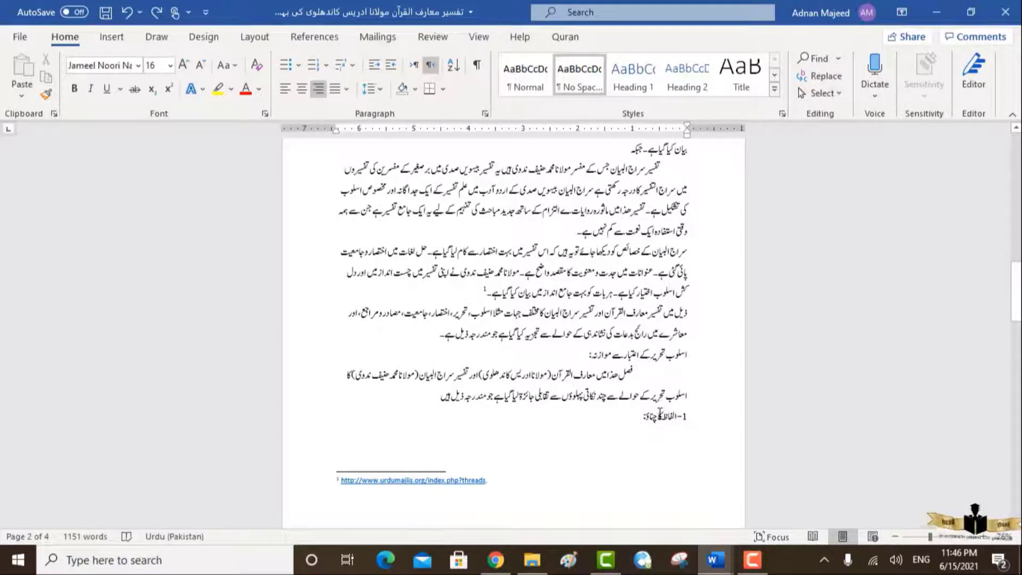
double_click(660, 415)
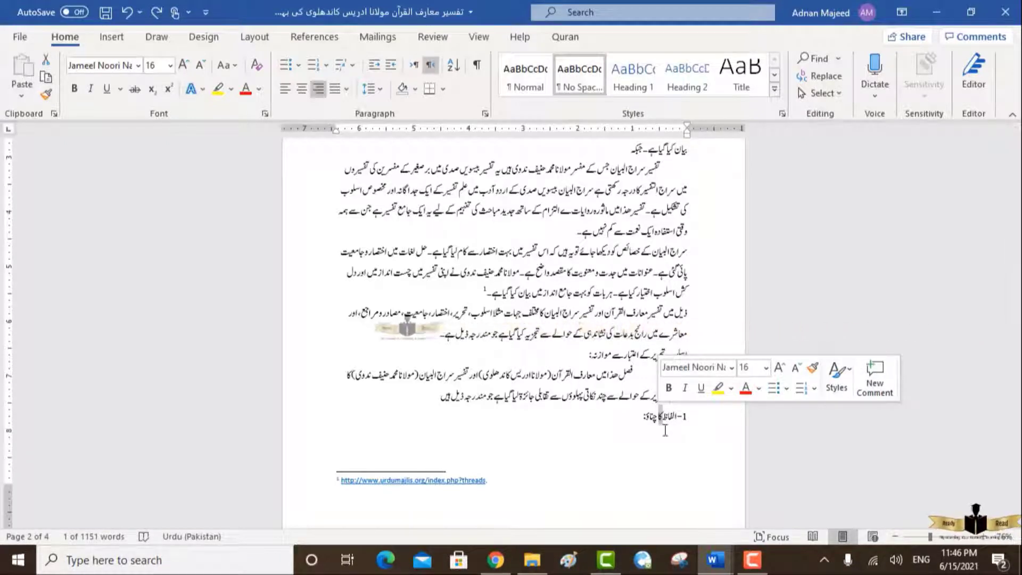
Examine the table of contents in the other open thesis document as an example and return to the Urdu article.
click(713, 559)
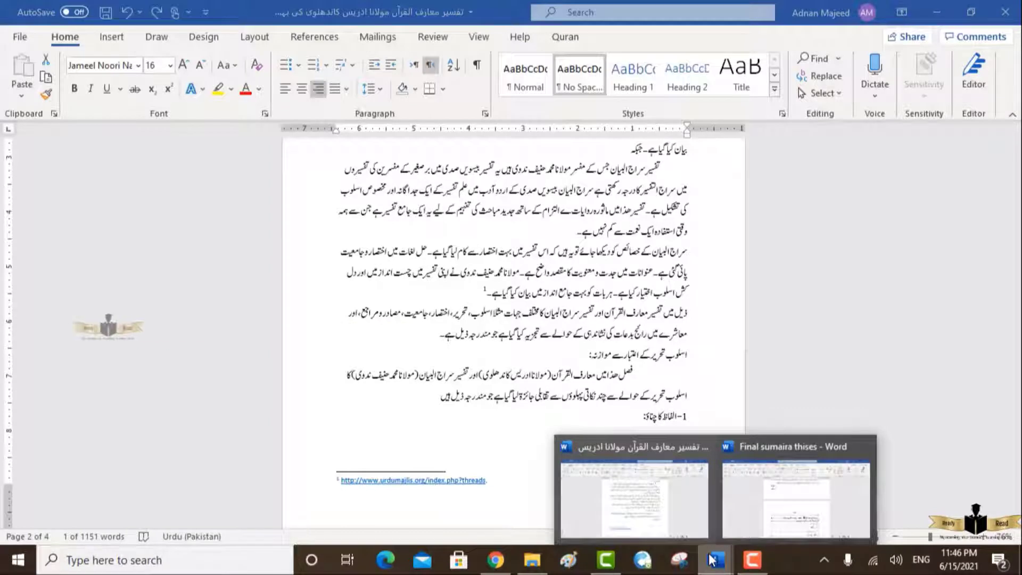
click(751, 534)
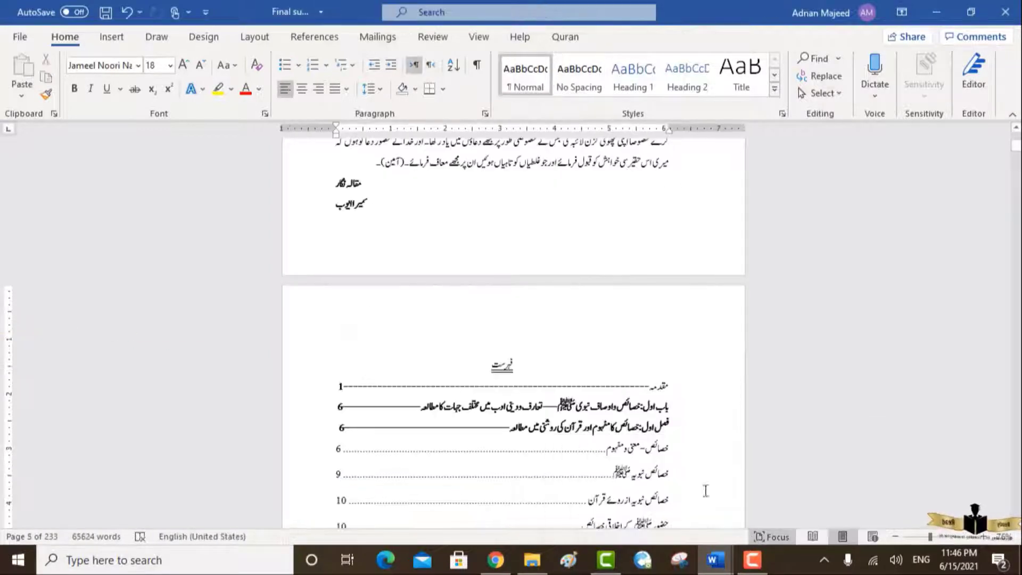
click(647, 437)
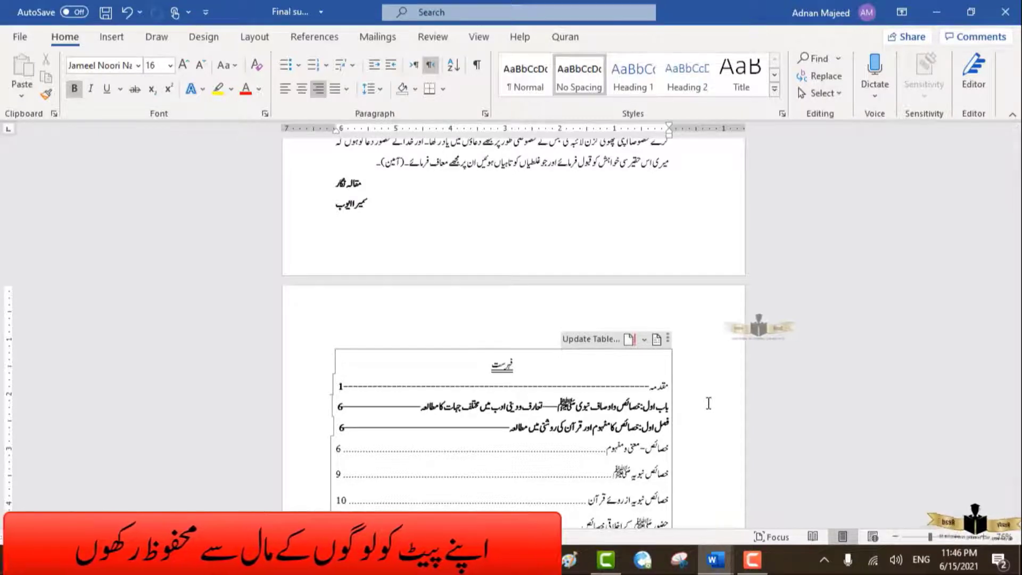
mouse_move(715, 559)
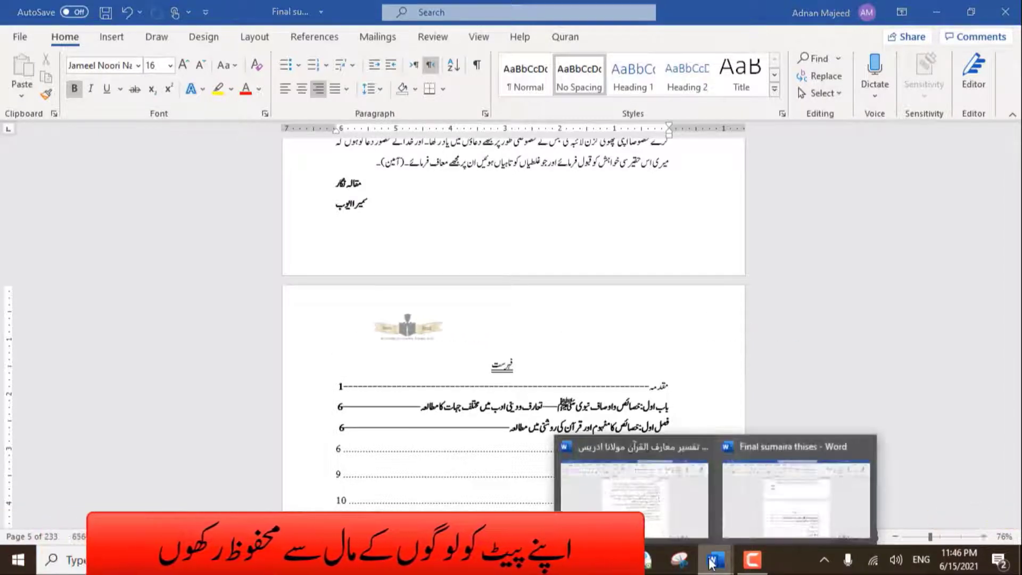
click(661, 524)
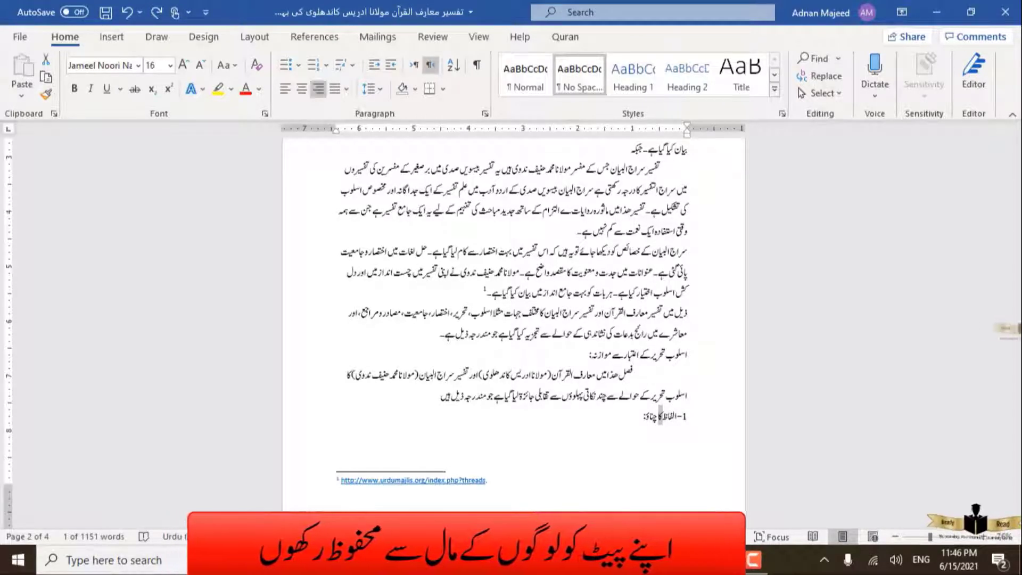
Format the line "1-الفاظ کا چناؤ:" as Heading 1 with the Jameel Noori Nastaleeq font and Automatic text colour.
drag(640, 418, 684, 418)
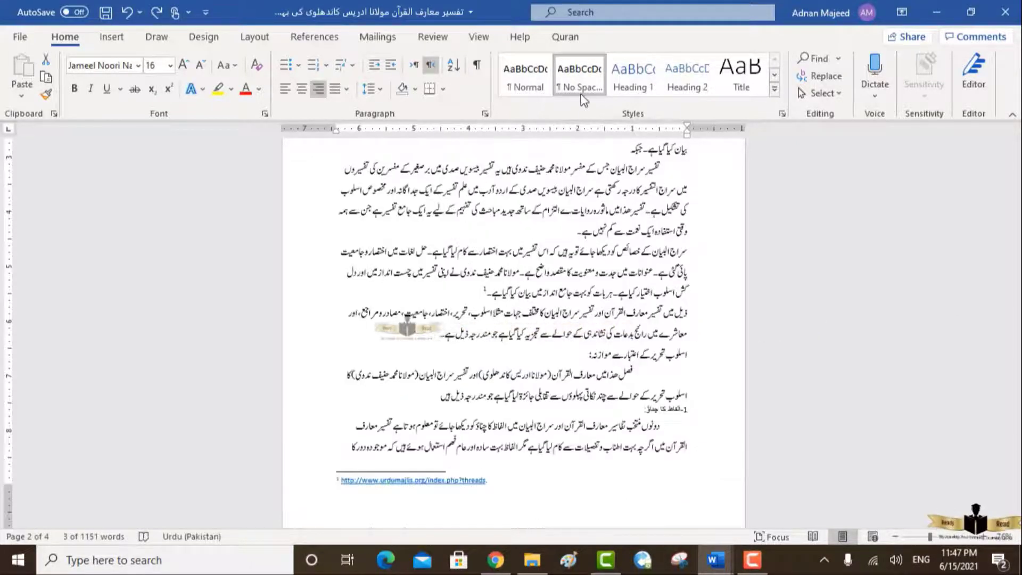
click(642, 94)
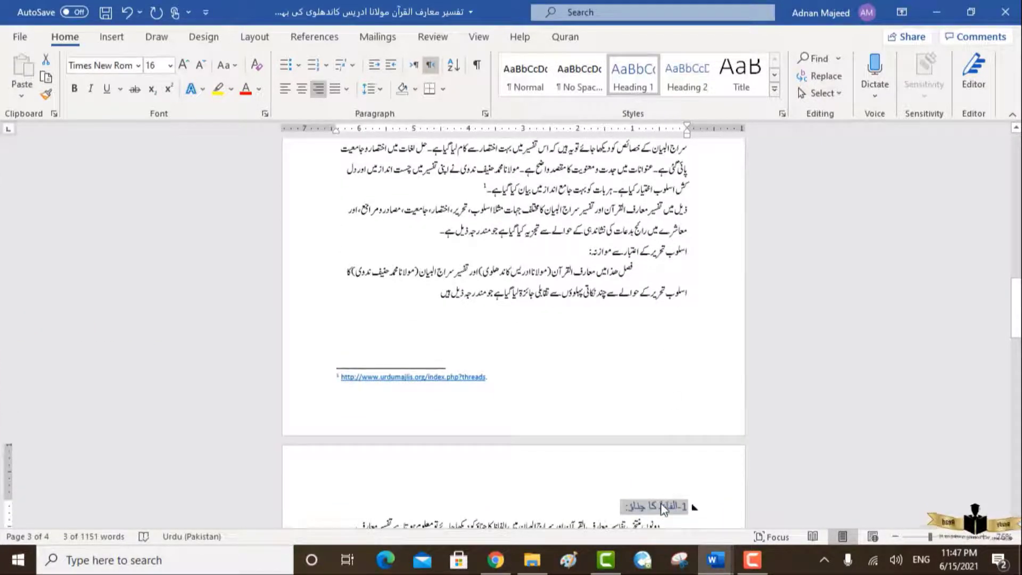
triple_click(662, 506)
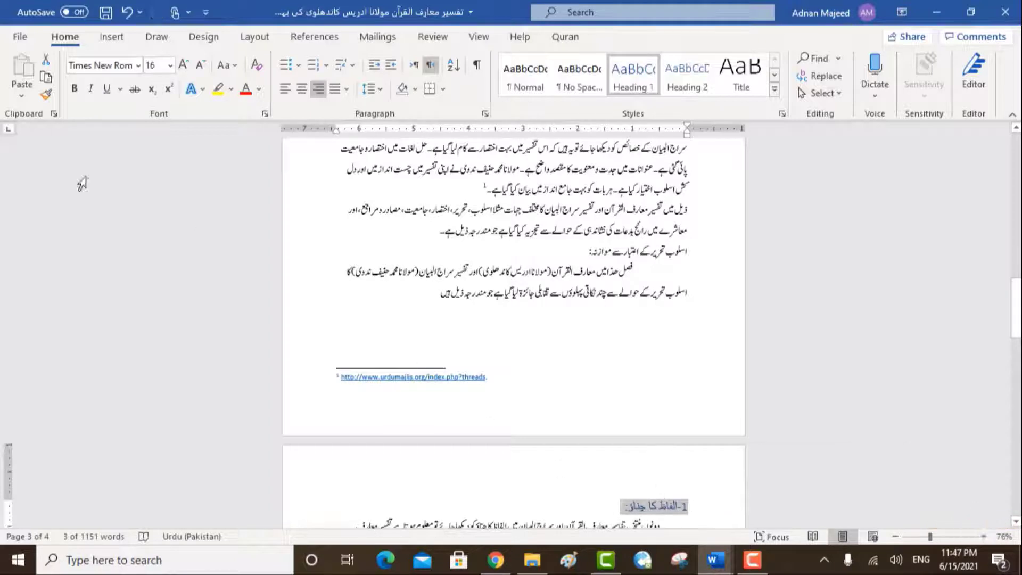
click(139, 66)
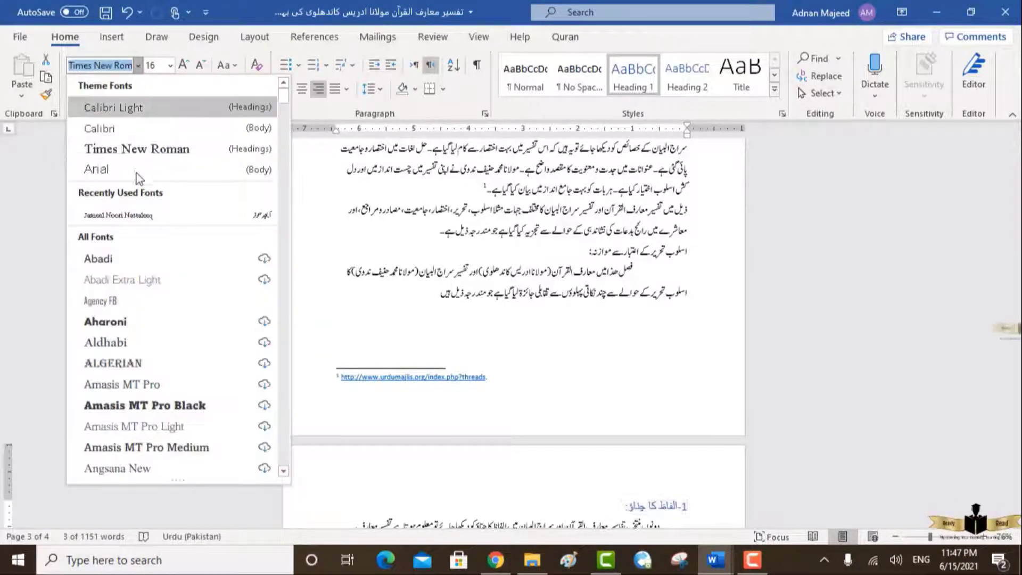
click(130, 215)
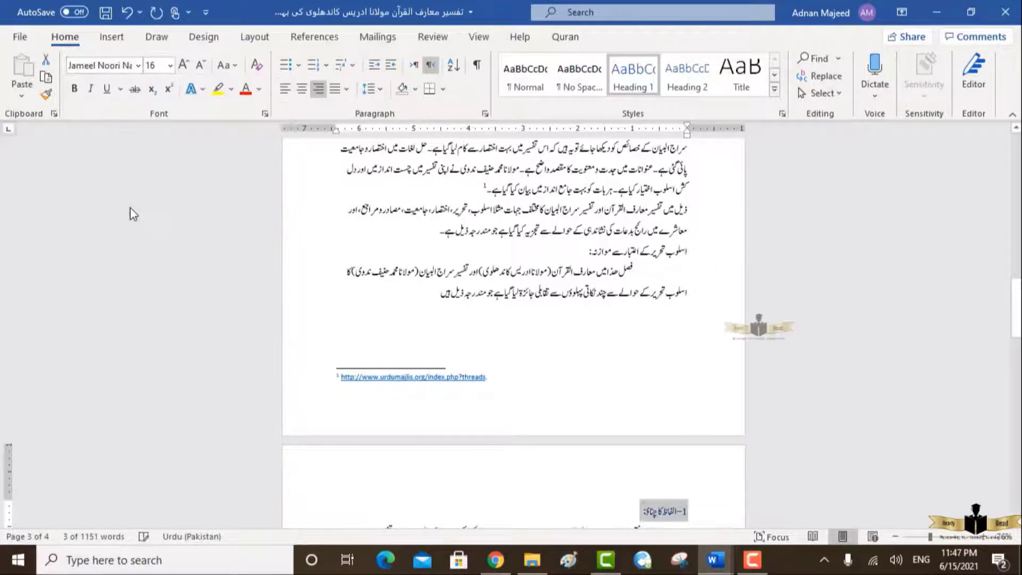
click(259, 96)
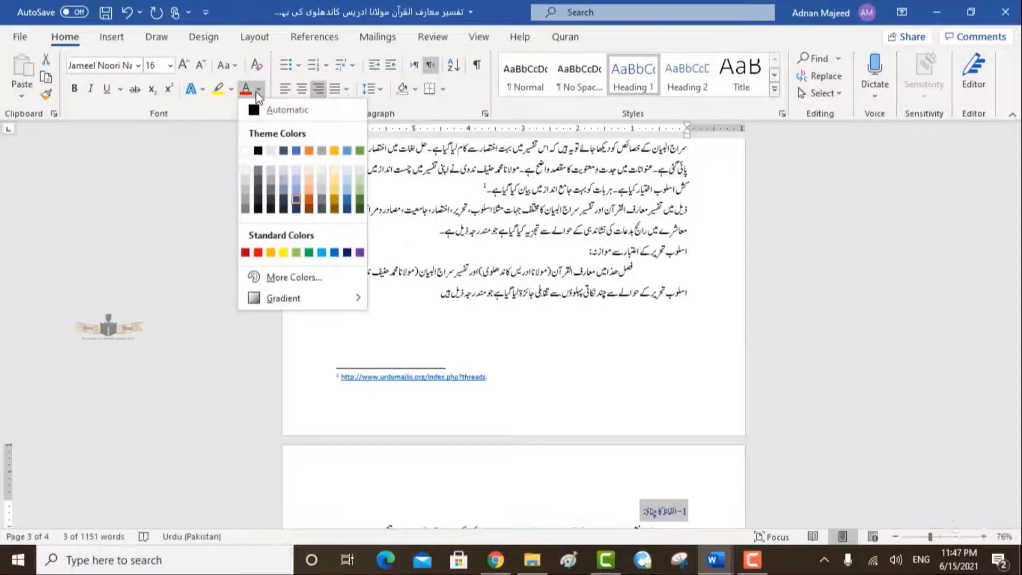
click(256, 111)
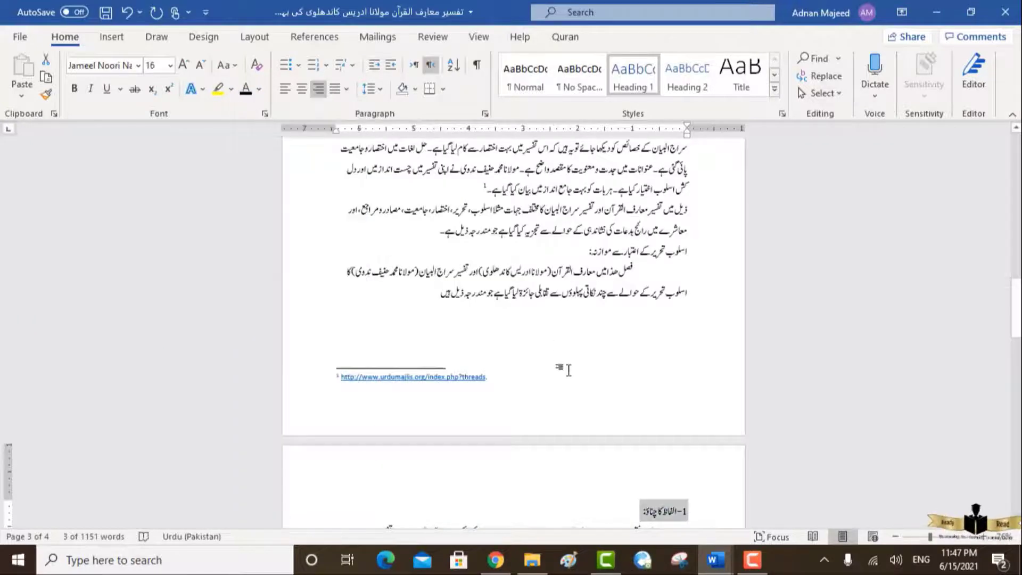
double_click(616, 484)
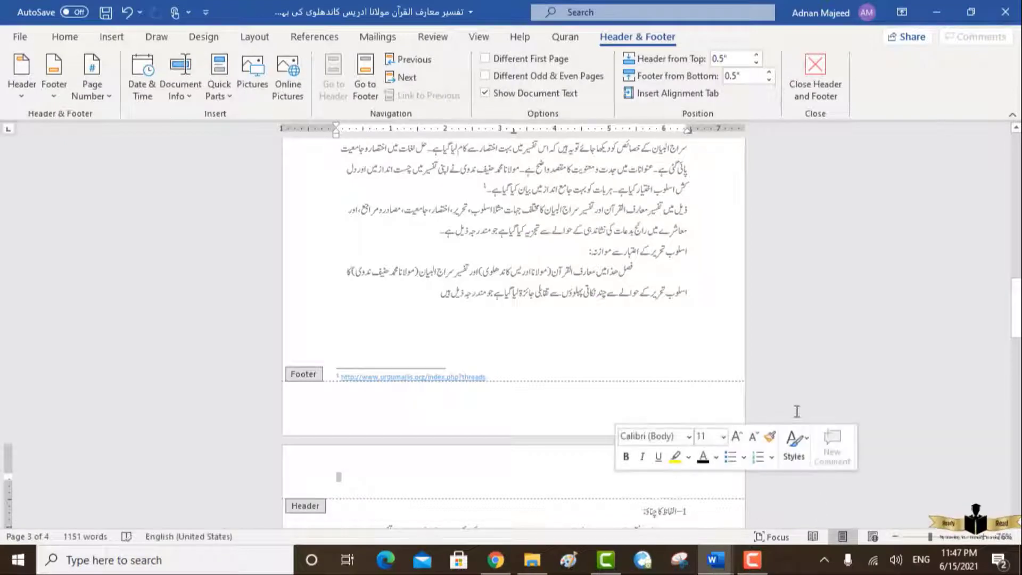
click(825, 77)
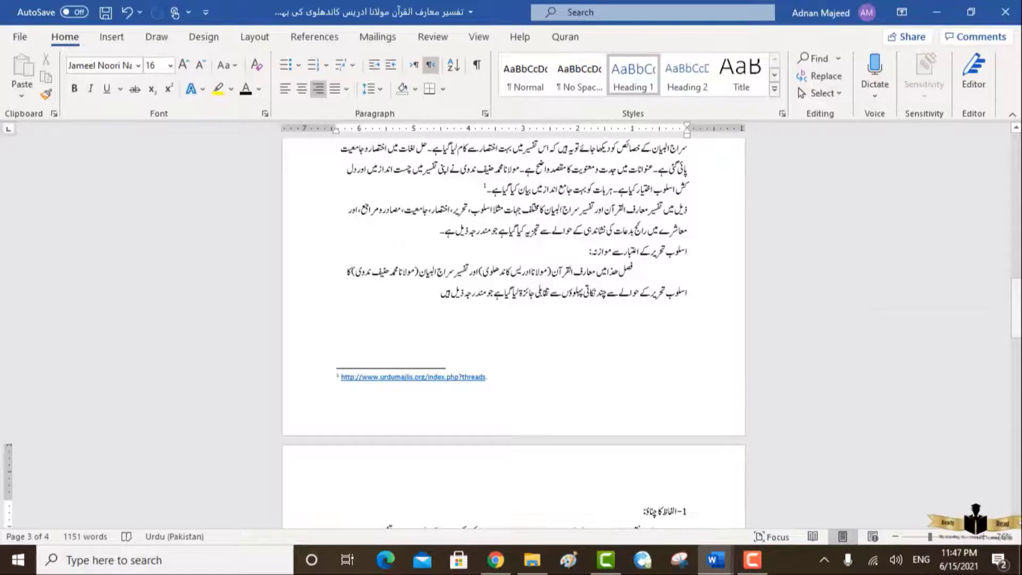
Format the line "2-جملوں میں ربط:" as Heading 1 with black text in the Jameel Noori Nastaleeq font.
scroll(514, 330, down, 3)
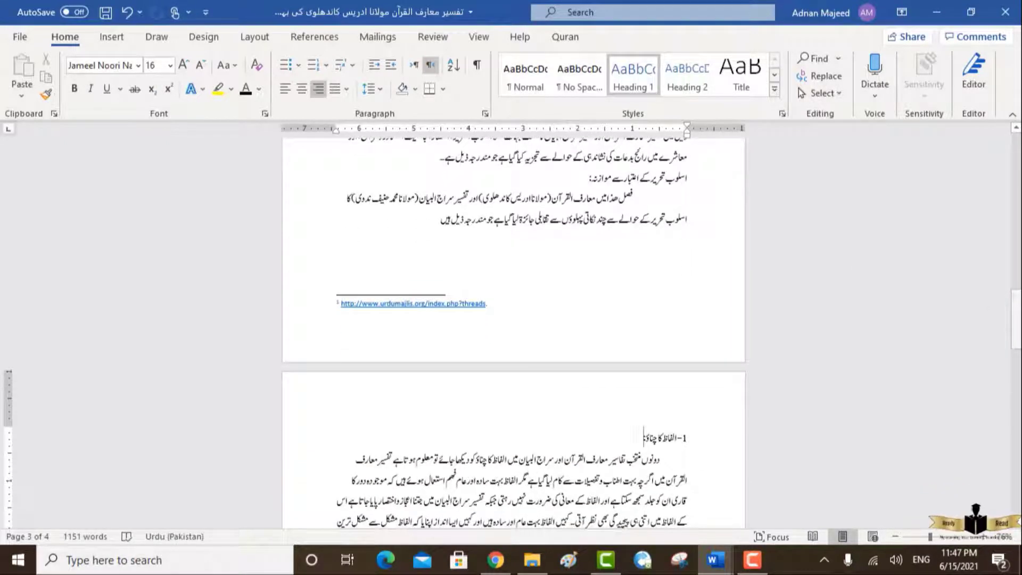
scroll(710, 374, down, 12)
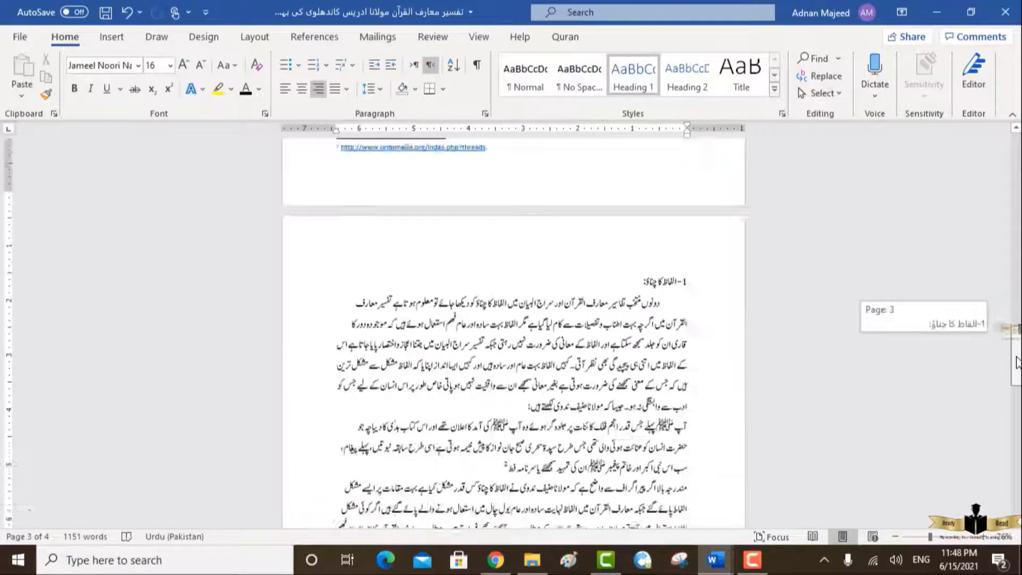
click(661, 429)
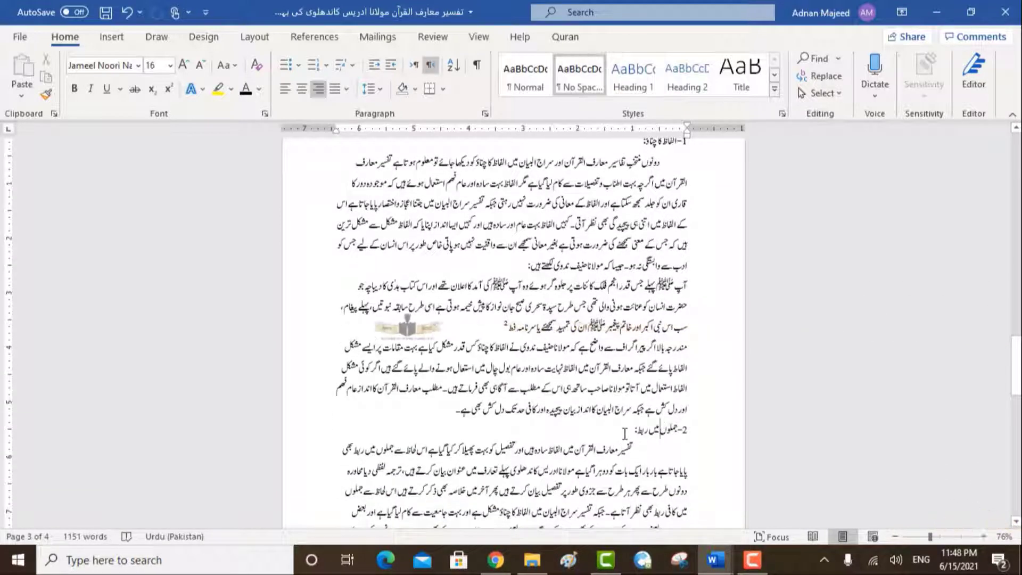
drag(631, 432, 688, 434)
triple_click(688, 434)
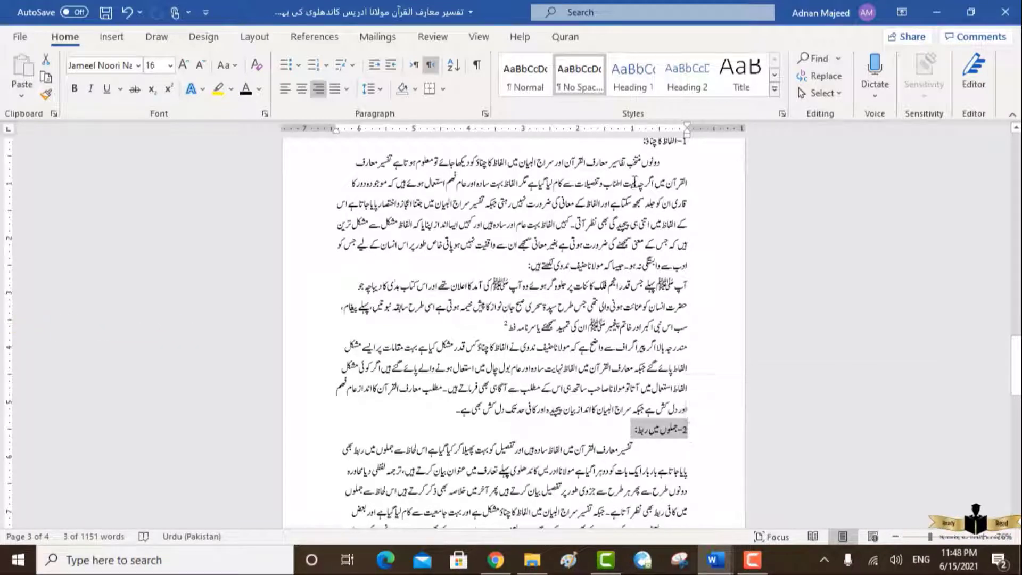
click(636, 82)
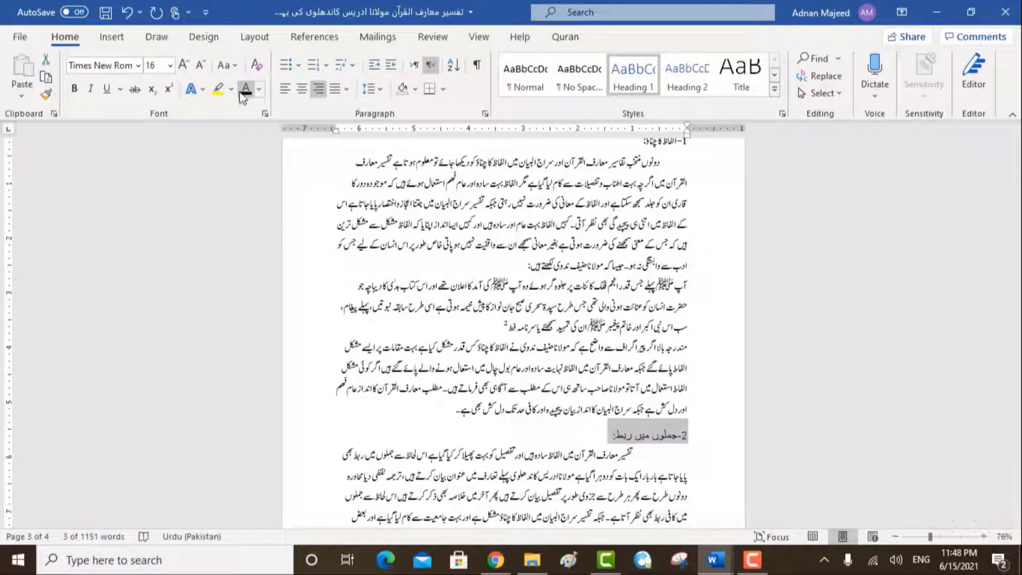
click(138, 65)
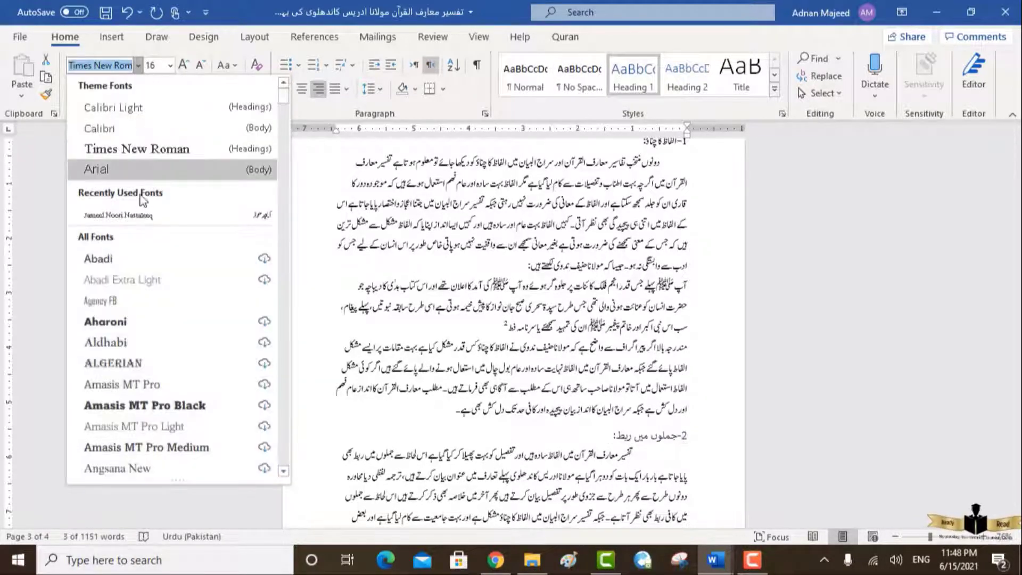
click(141, 216)
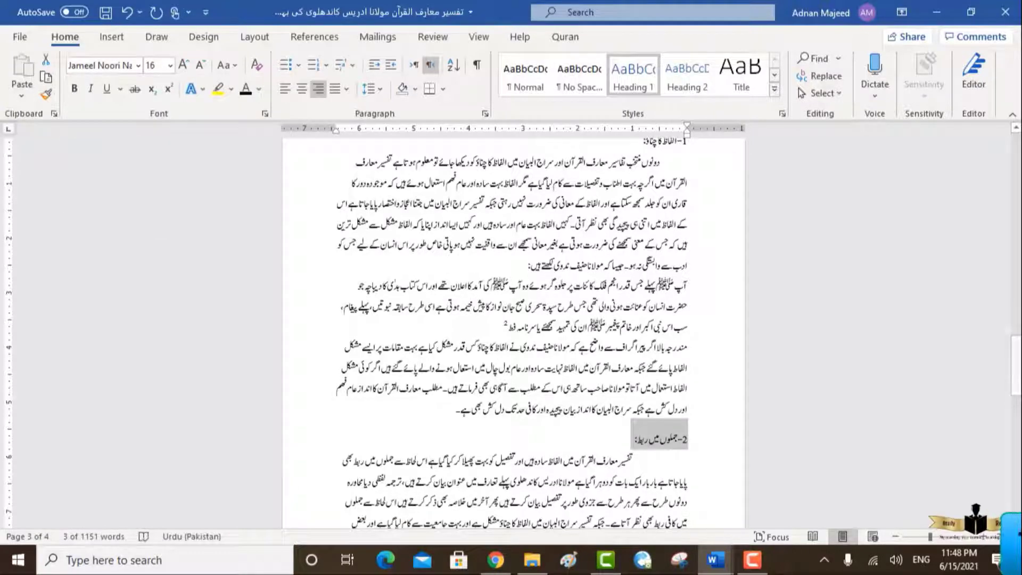
Format the line "3-قرأت کا اختلاف:" as Heading 1 with black text in the Jameel Noori Nastaleeq font.
drag(1018, 397, 1017, 452)
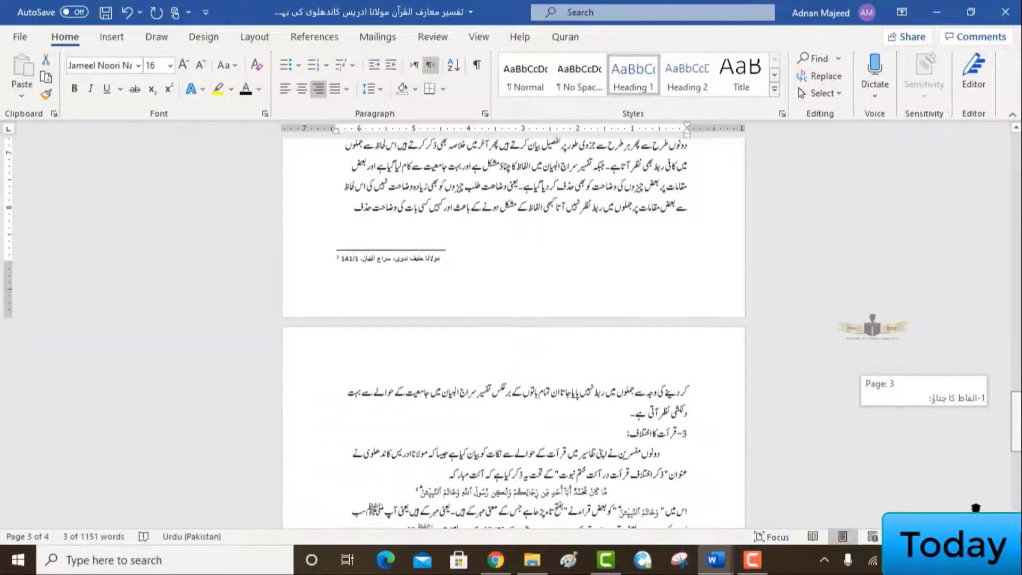
triple_click(655, 433)
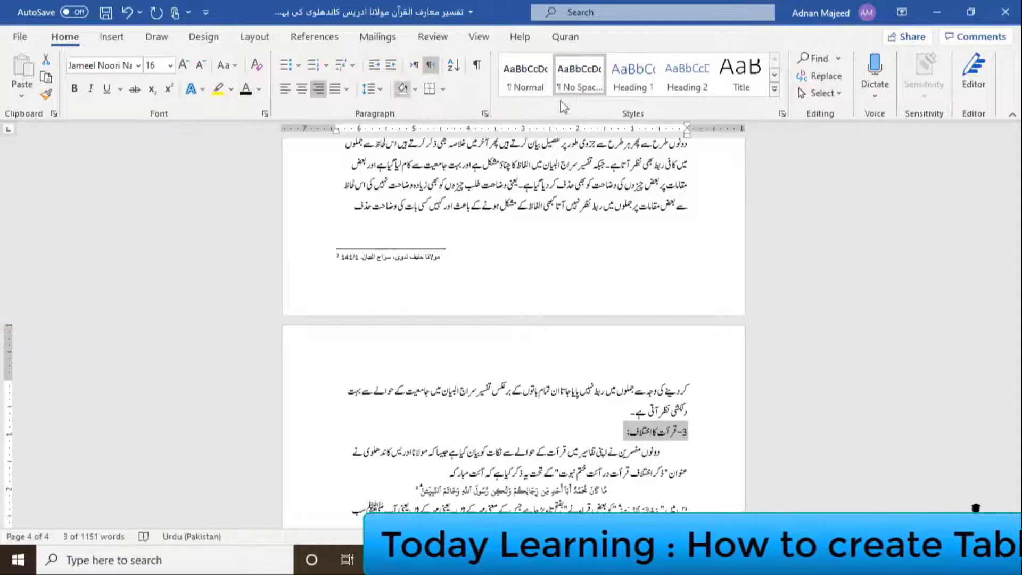
click(627, 91)
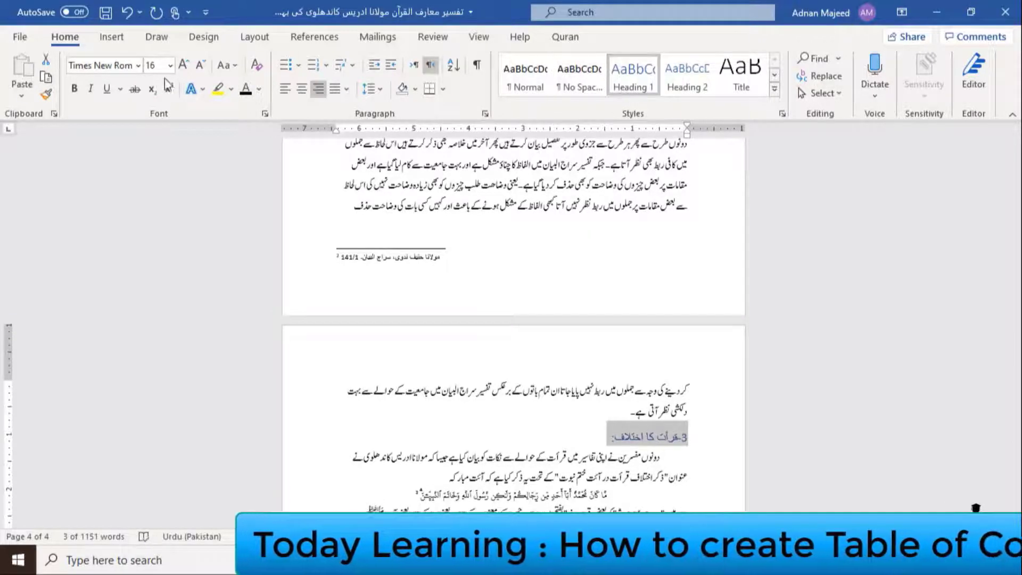
click(244, 91)
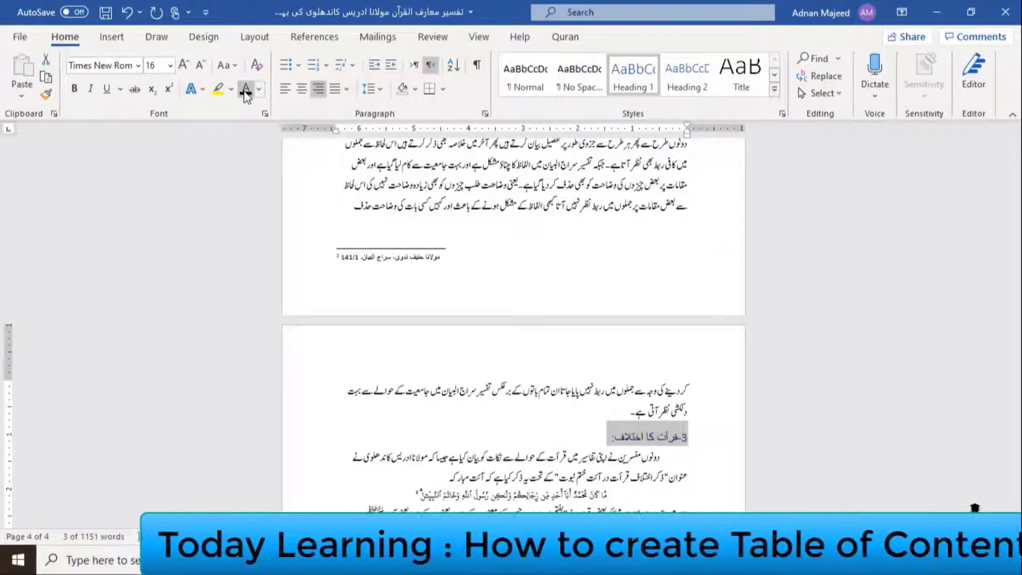
click(139, 65)
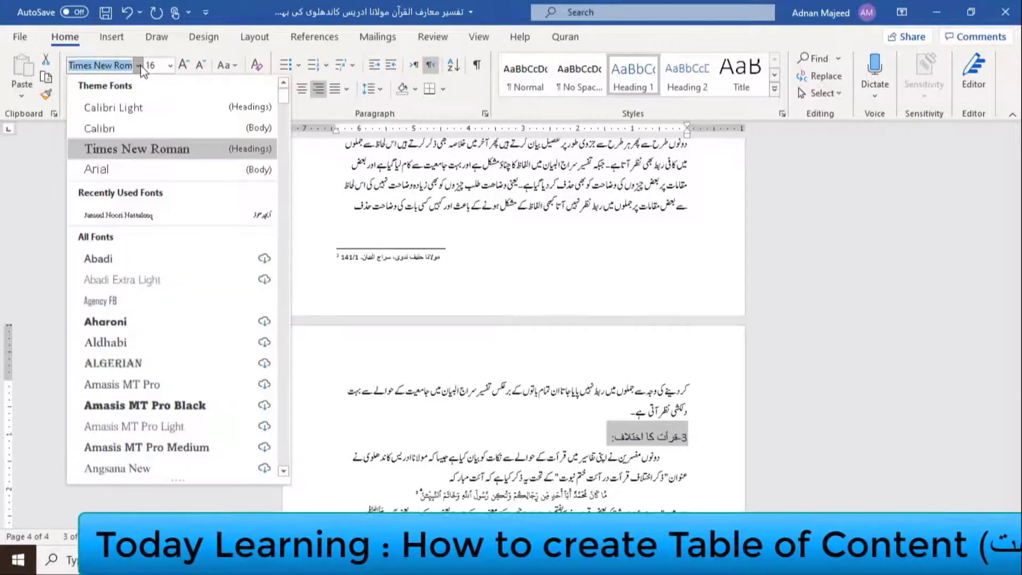
click(139, 213)
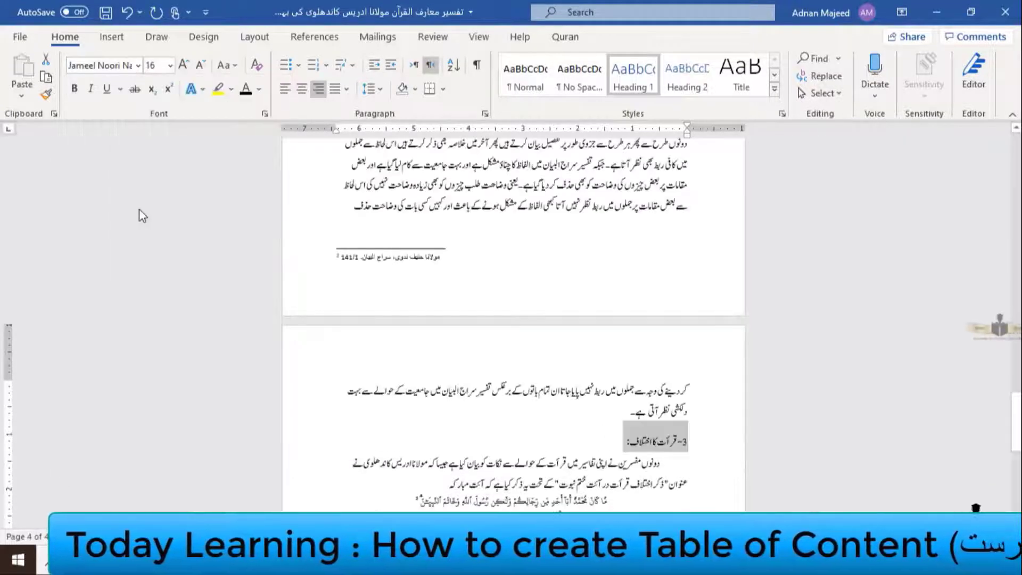
Enter the title "فہرست" at the head of the blank first page and centre it.
click(440, 359)
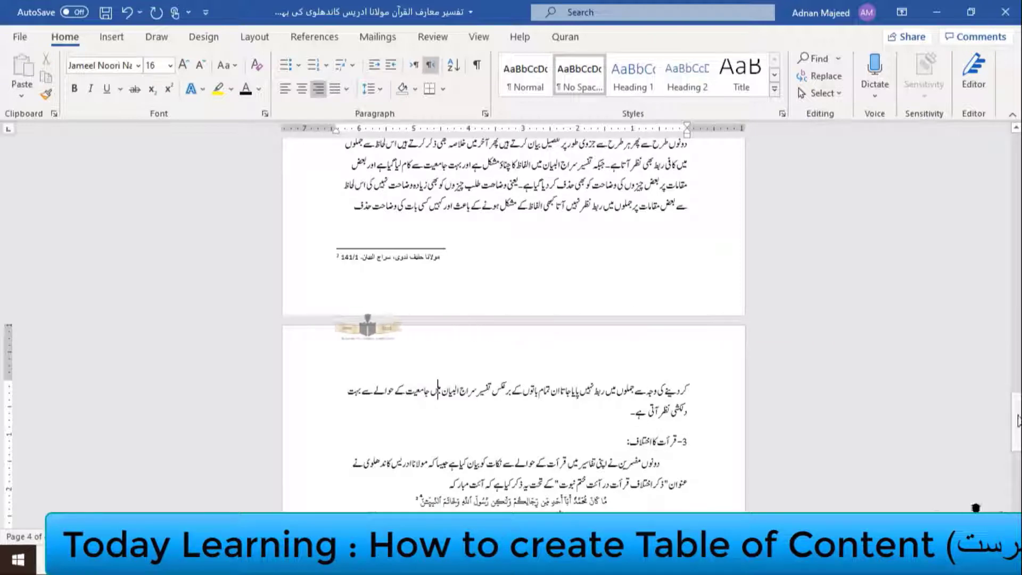
drag(1015, 410, 1012, 140)
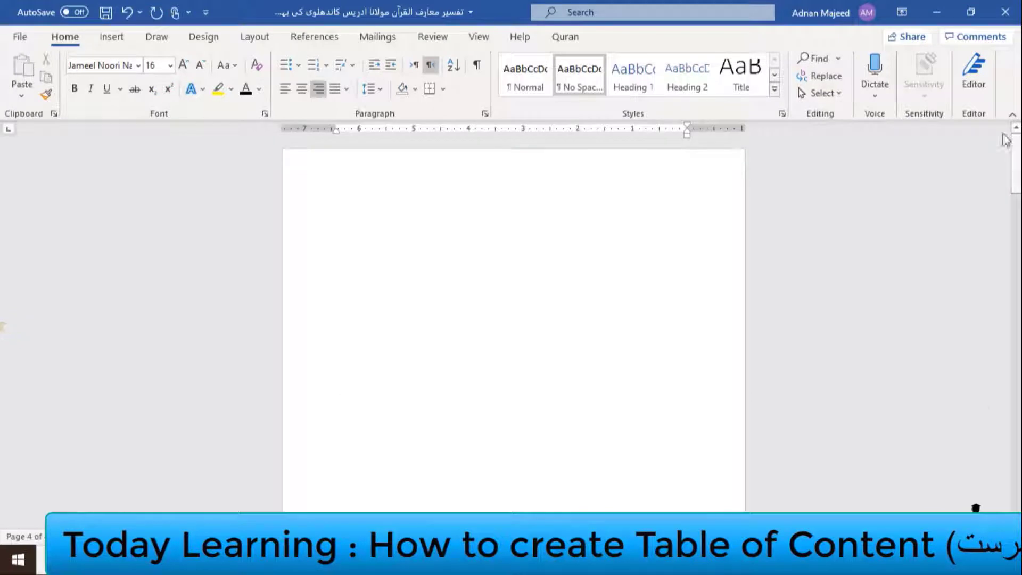
double_click(572, 222)
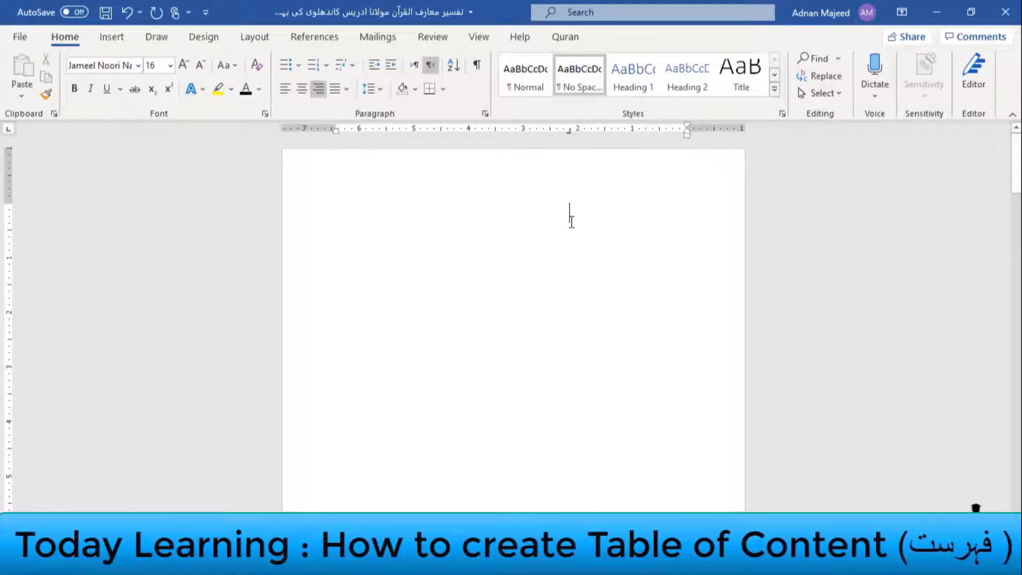
key(ctrl+z)
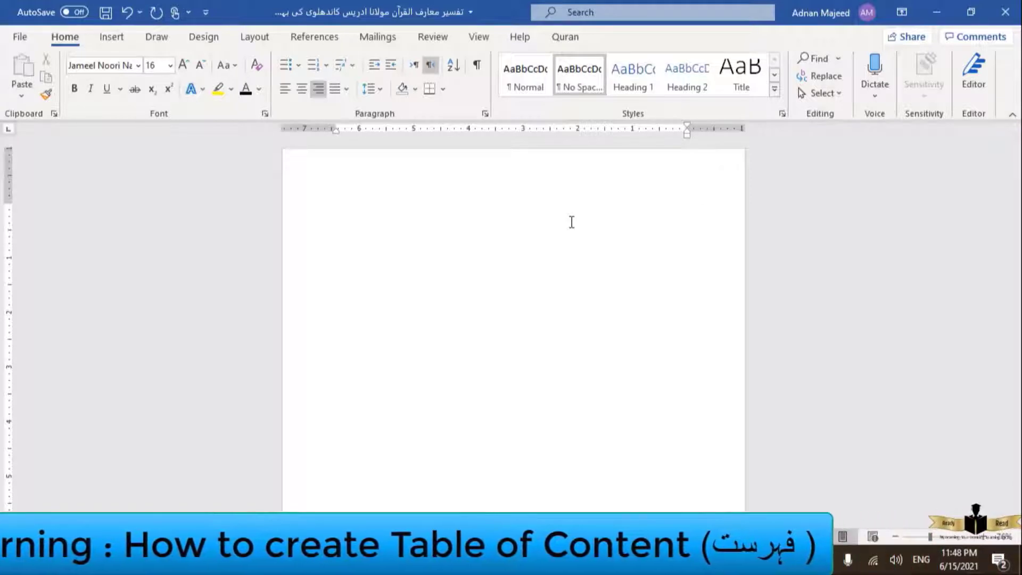
key(alt)
double_click(566, 220)
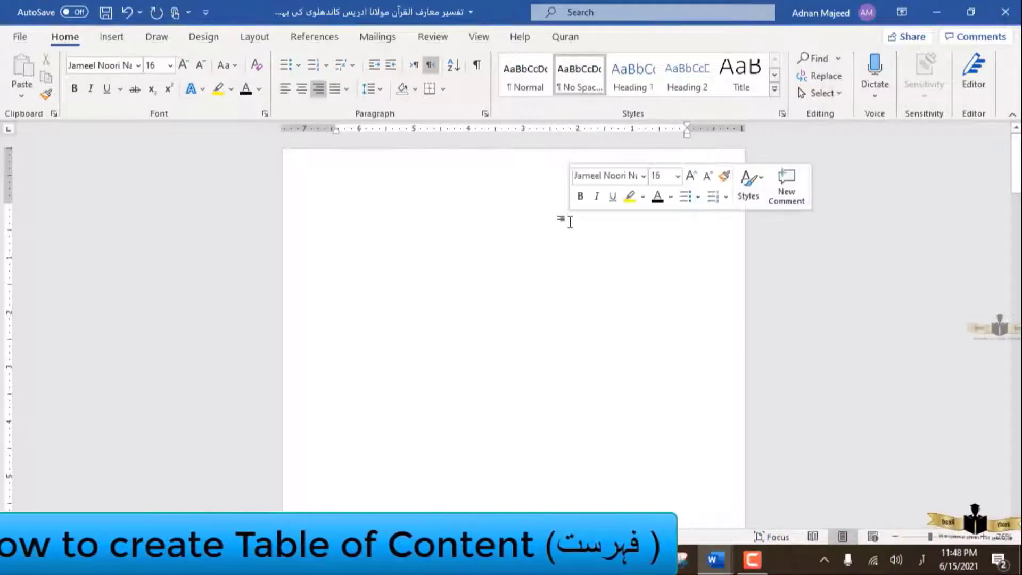
click(307, 88)
key(ctrl+shift)
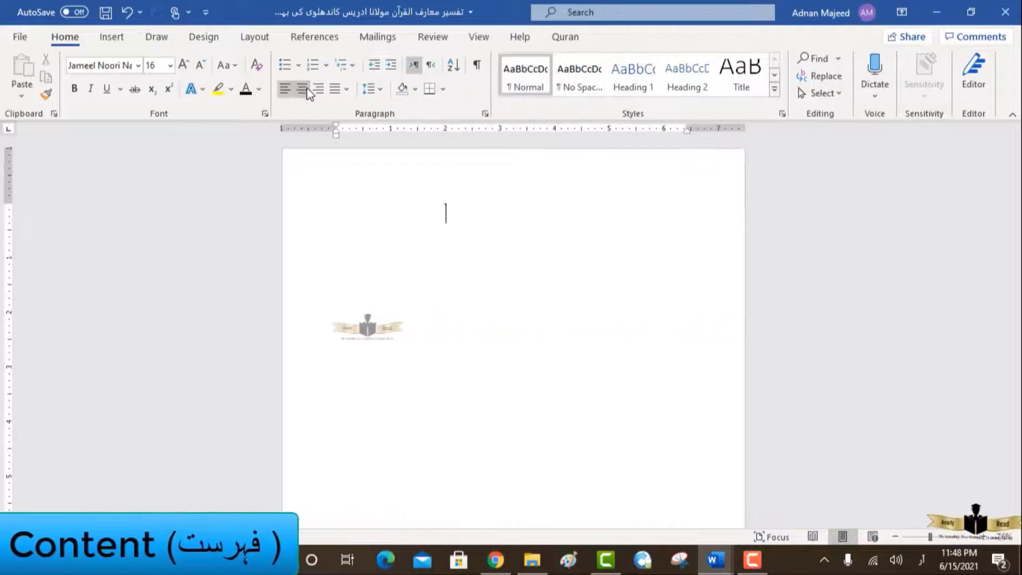
click(306, 90)
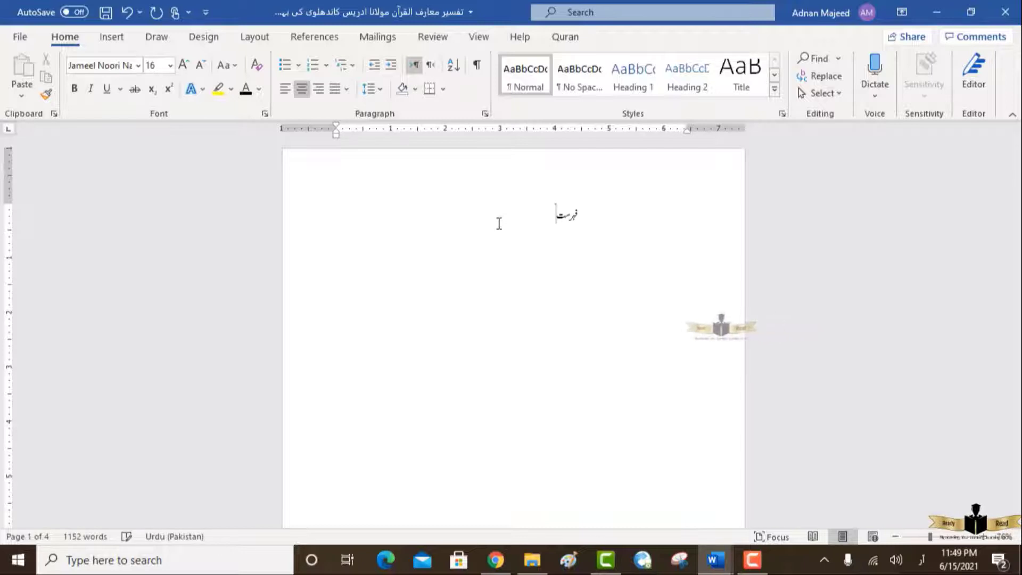
Set the font size of the title "فہرست" to 28.
double_click(573, 221)
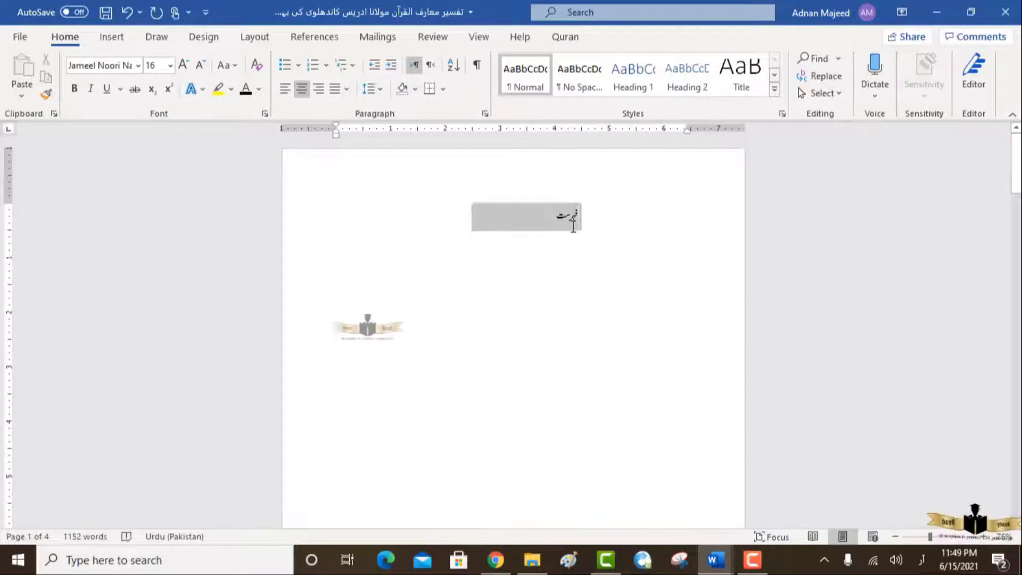
click(183, 65)
click(184, 64)
click(183, 65)
click(184, 65)
click(184, 65)
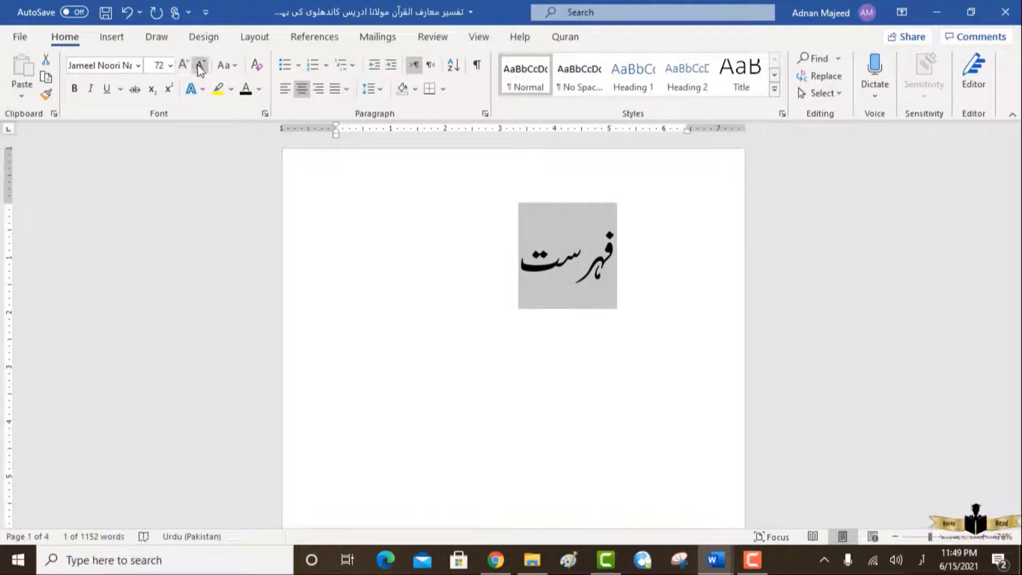
click(201, 66)
click(200, 66)
click(200, 66)
click(200, 66)
click(200, 67)
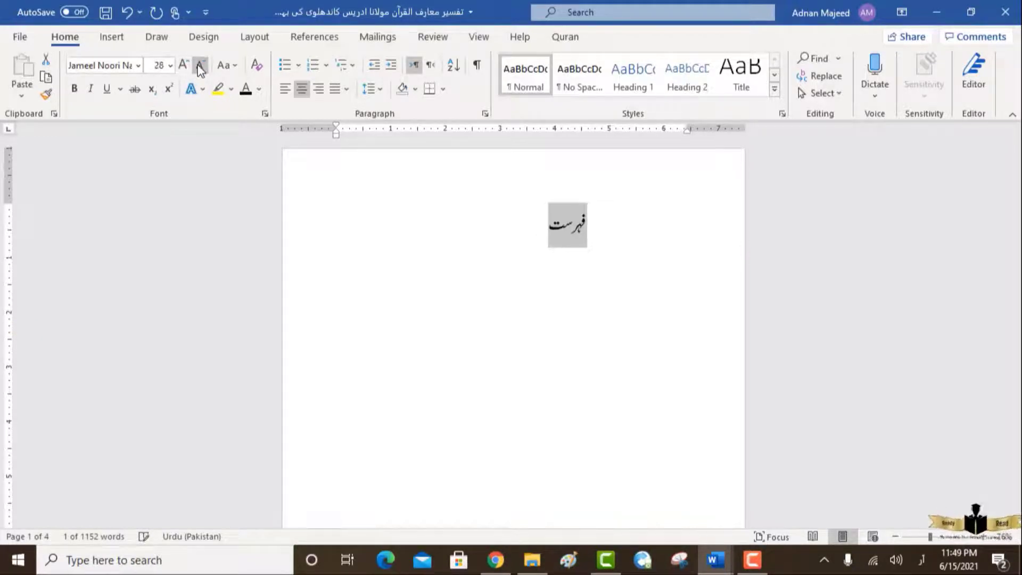
Give the title "فہرست" a double underline and delete the underlined blank stretch beside it.
click(120, 89)
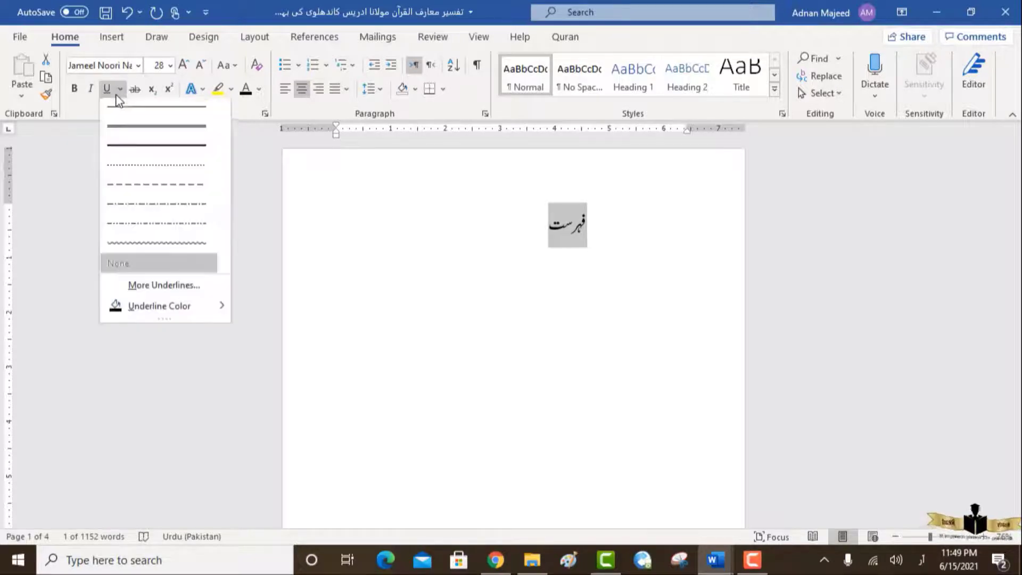
click(126, 127)
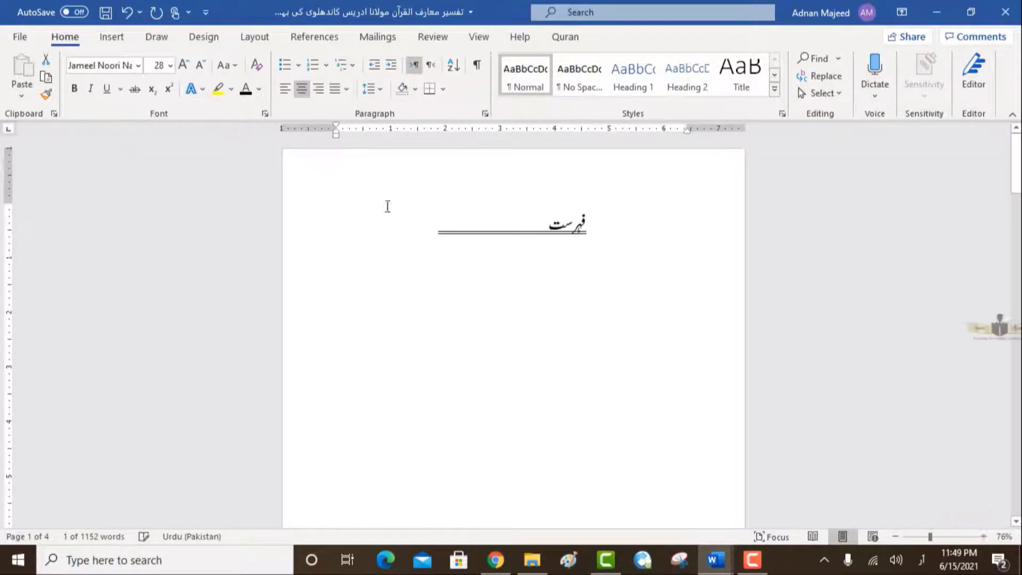
click(412, 228)
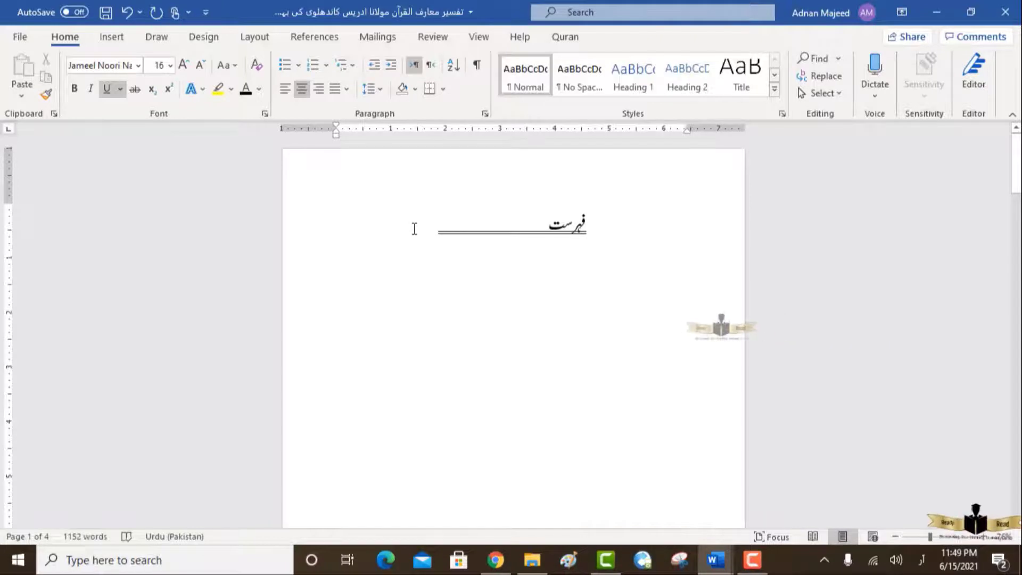
drag(439, 233, 541, 239)
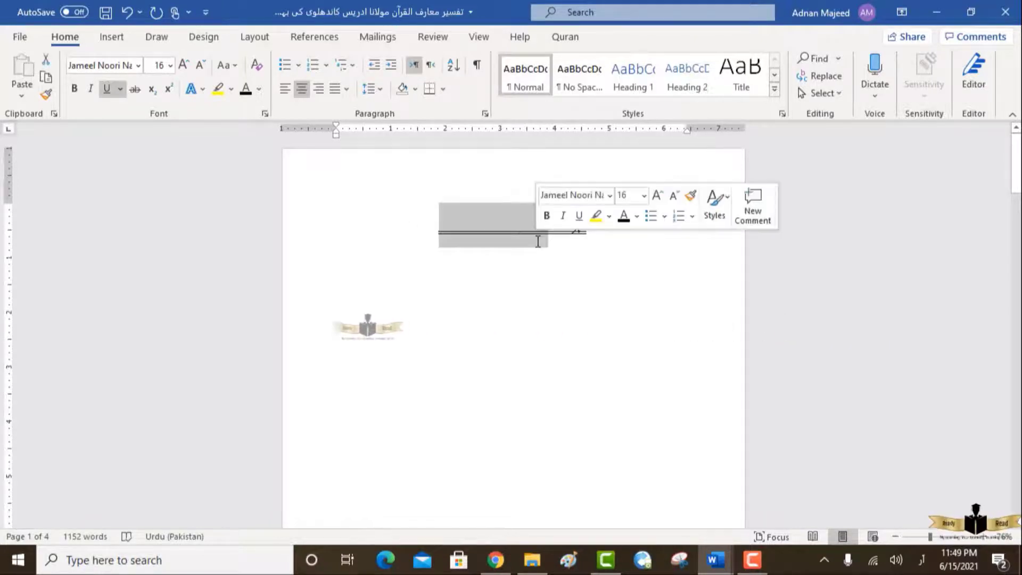
key(Delete)
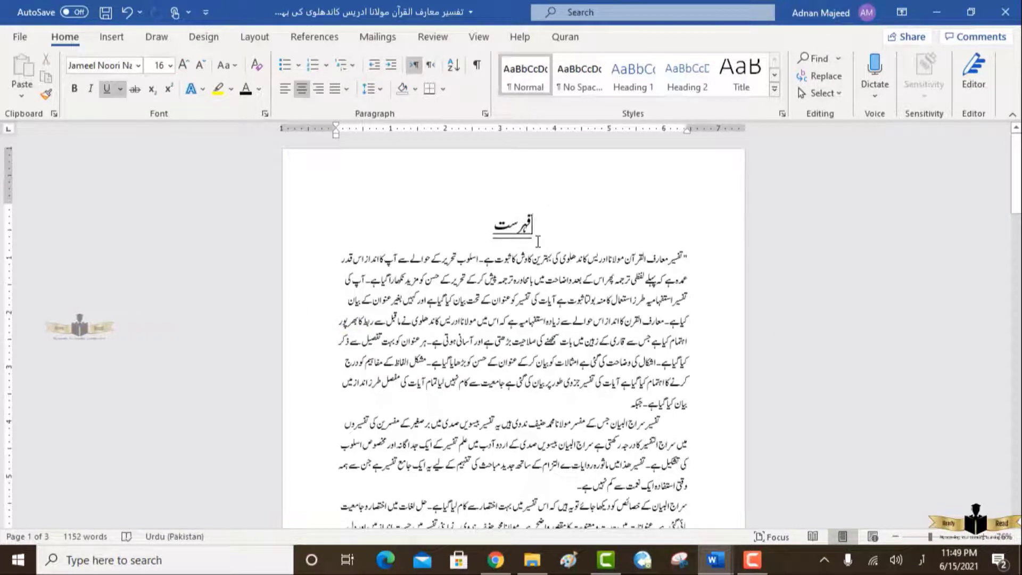
Insert a blank page from a new line below the title and delete the extra underlined page break there.
key(Return)
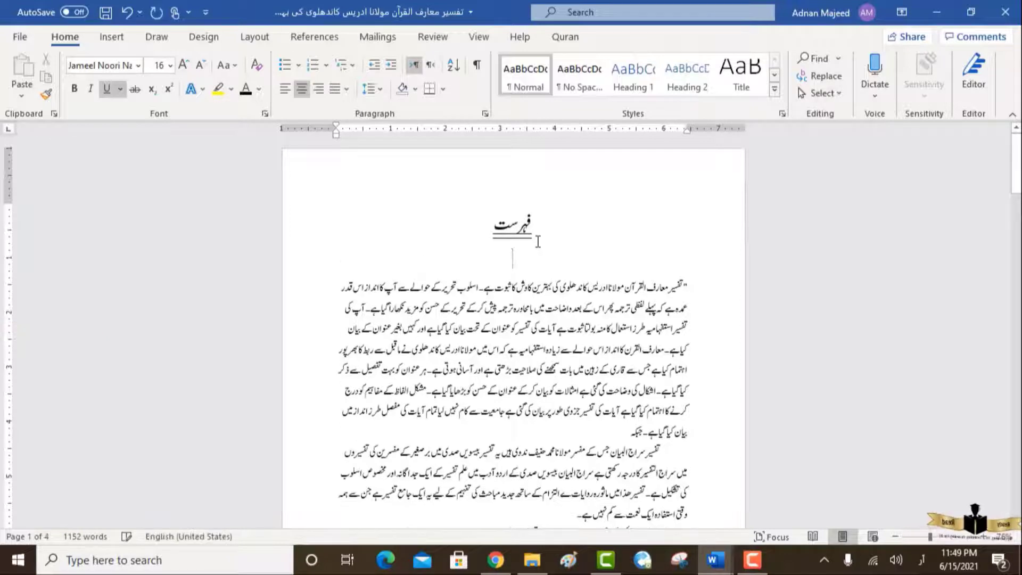
click(112, 37)
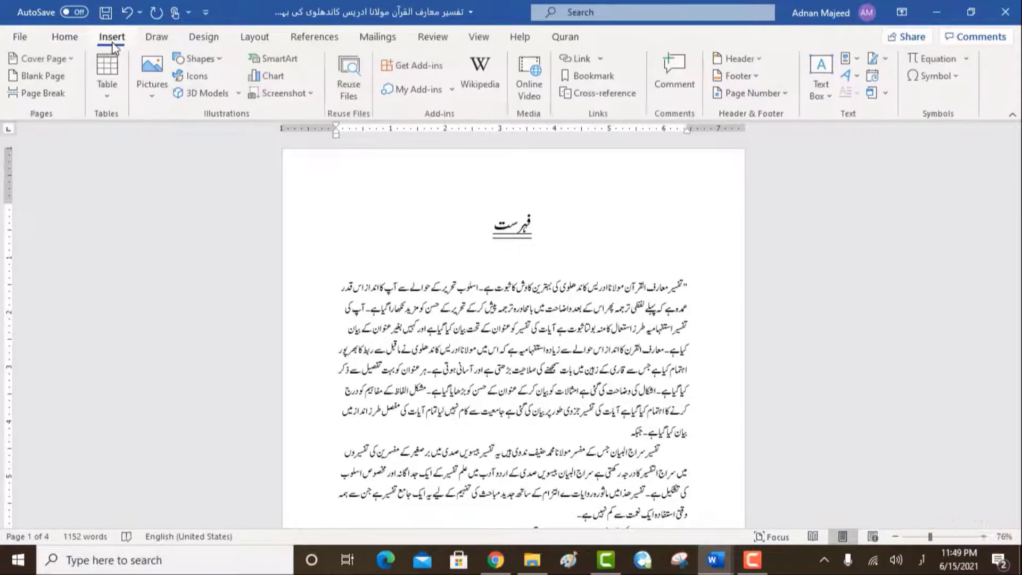
click(68, 77)
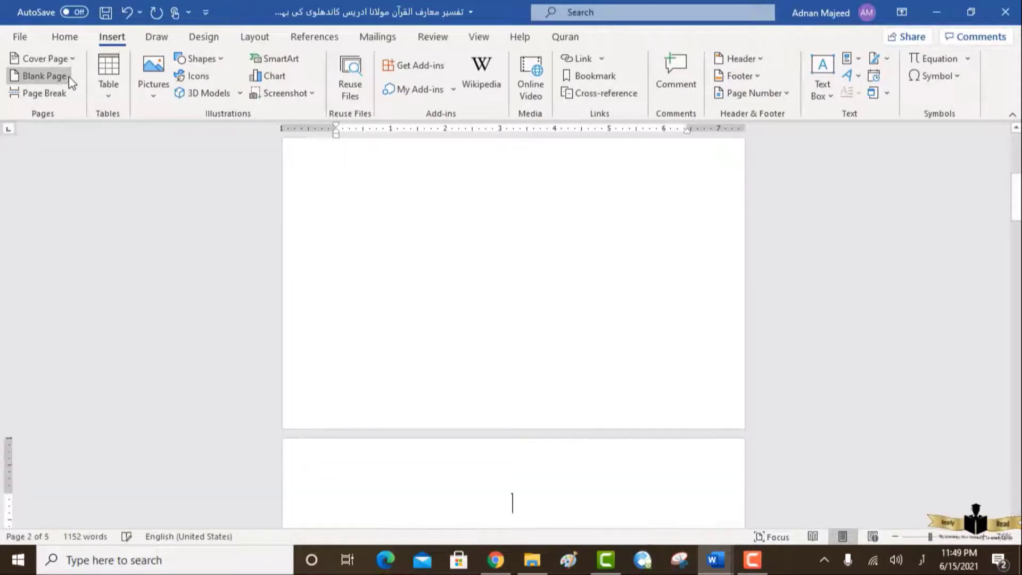
scroll(713, 272, up, 10)
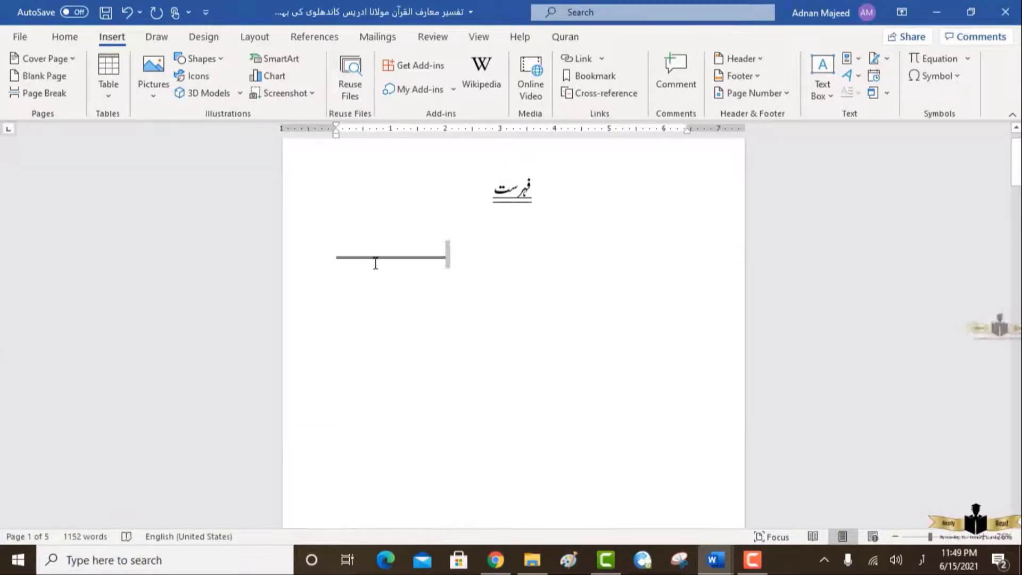
drag(374, 263, 418, 262)
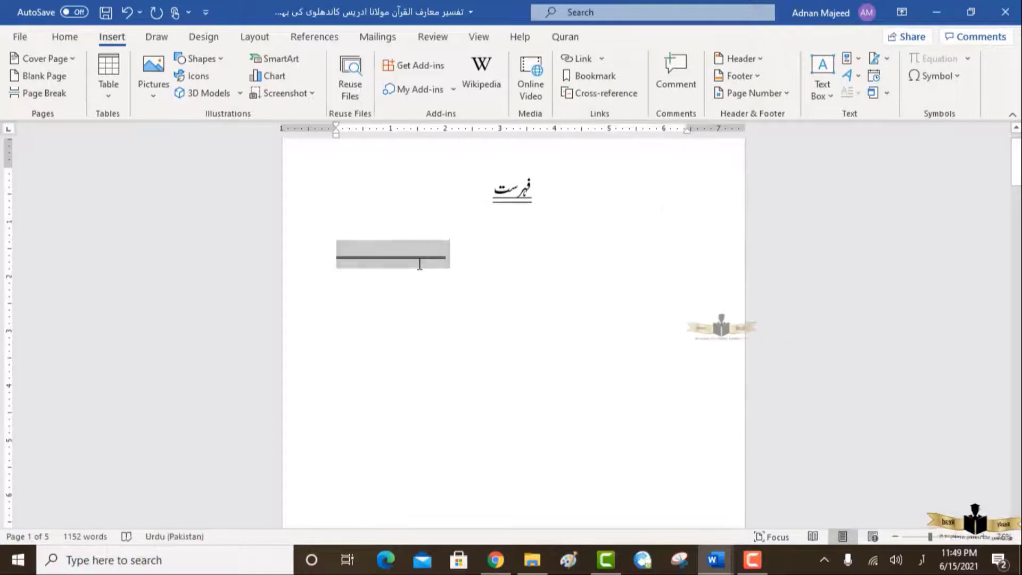
key(Delete)
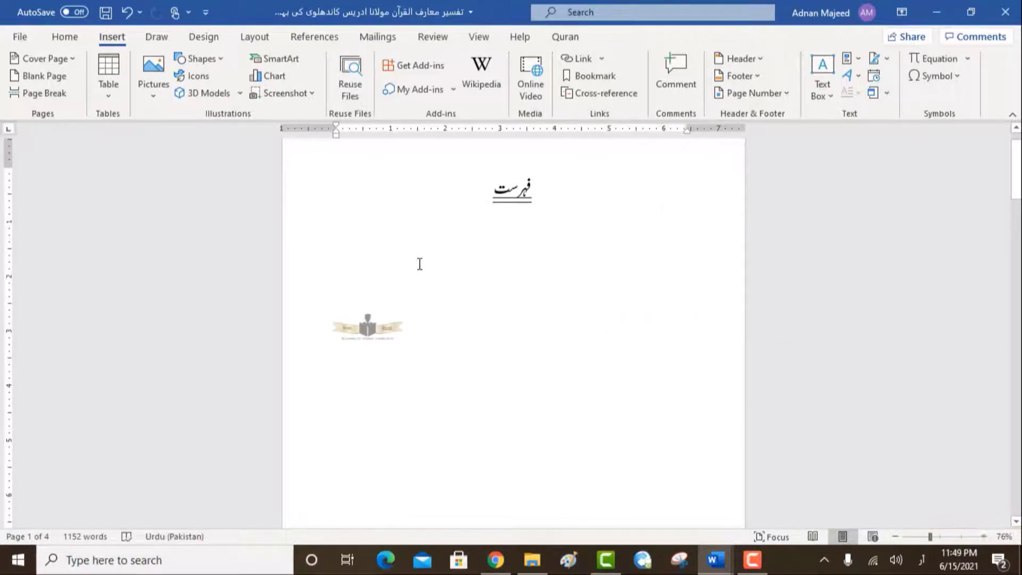
Insert a table of contents below the title using the built-in Automatic Table 1.
click(314, 38)
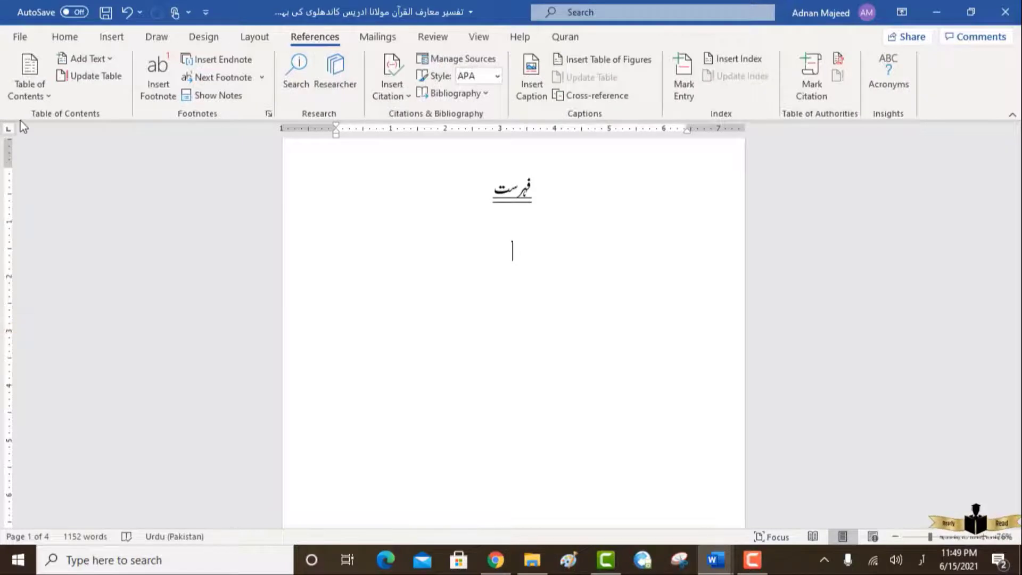
click(31, 65)
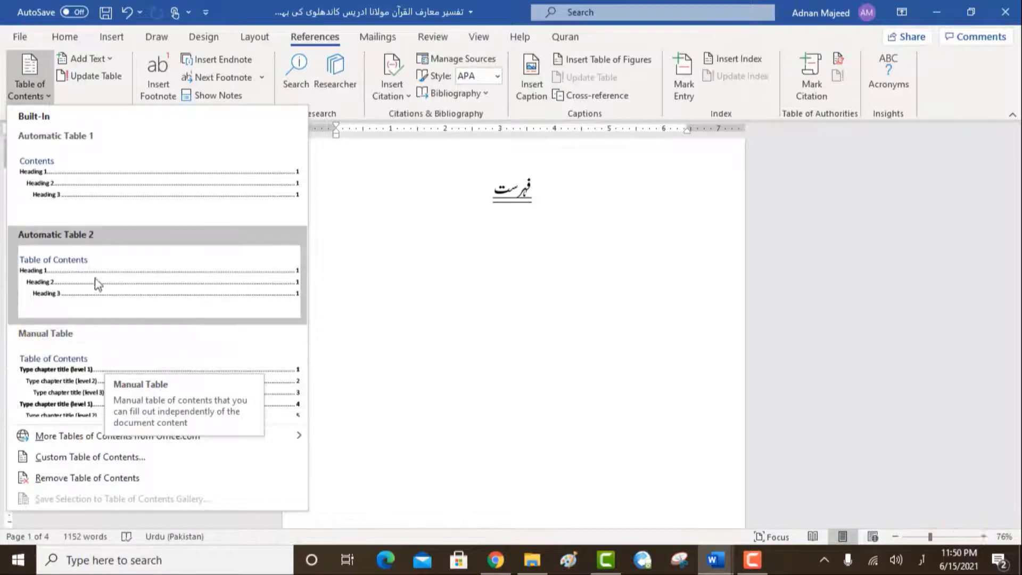
click(80, 214)
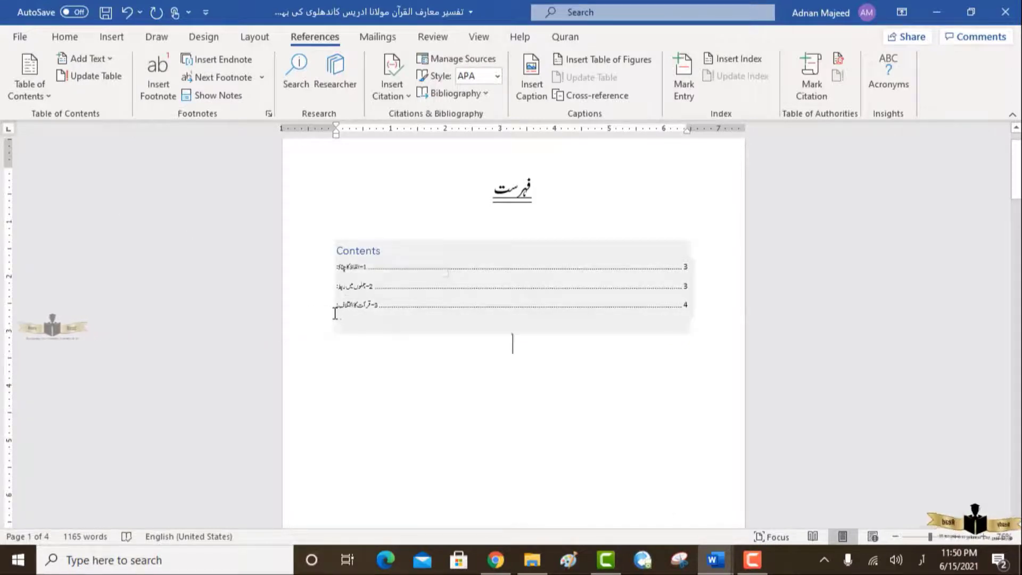
Set the second and third entries of the table of contents to right-to-left text direction.
click(449, 283)
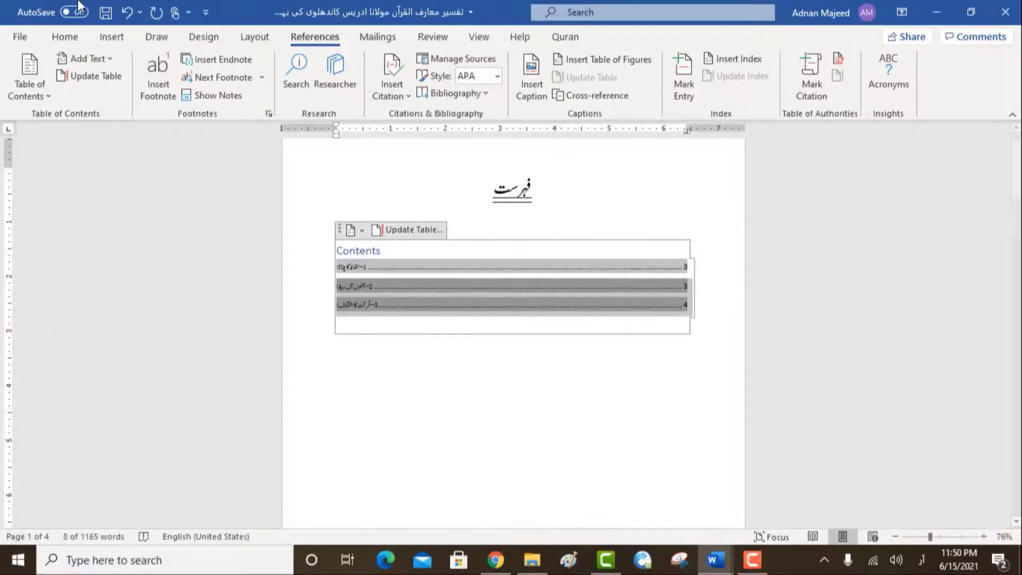
click(118, 40)
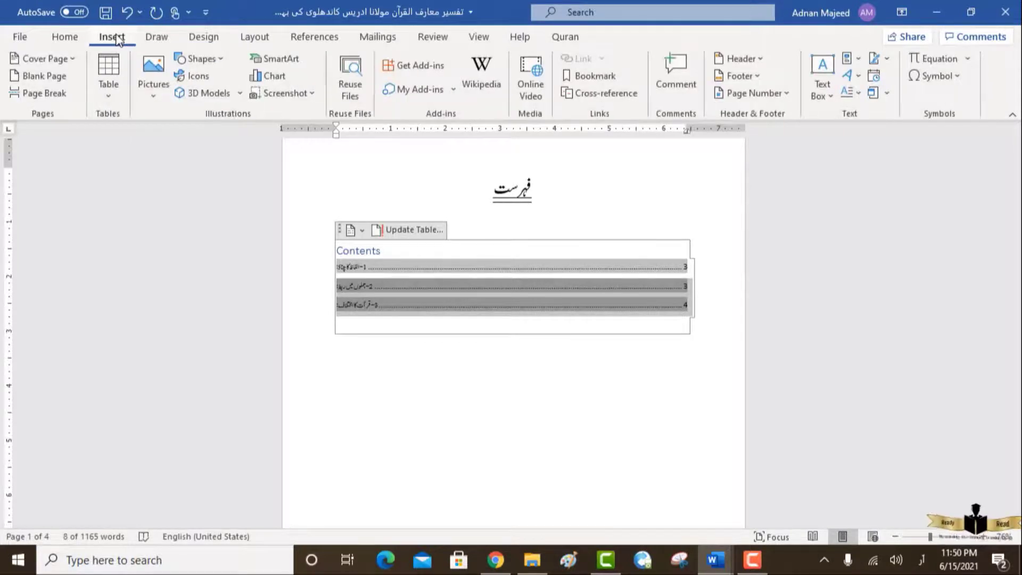
click(61, 40)
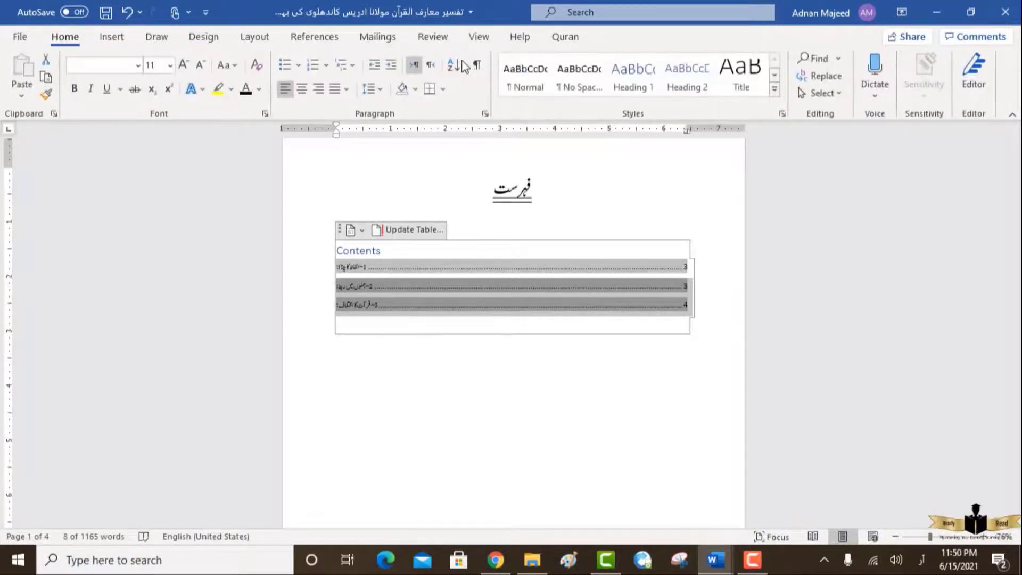
click(431, 66)
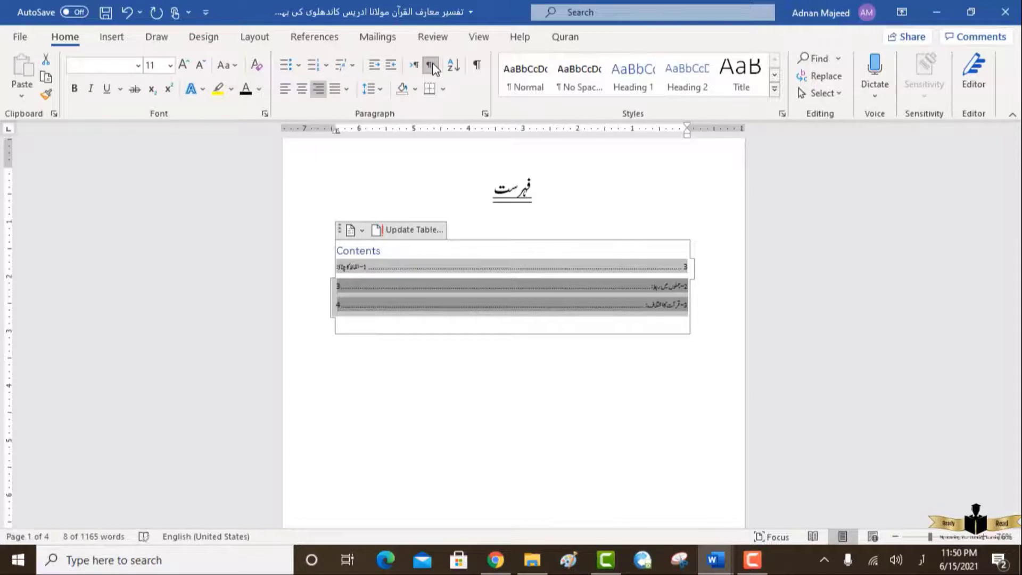
click(593, 330)
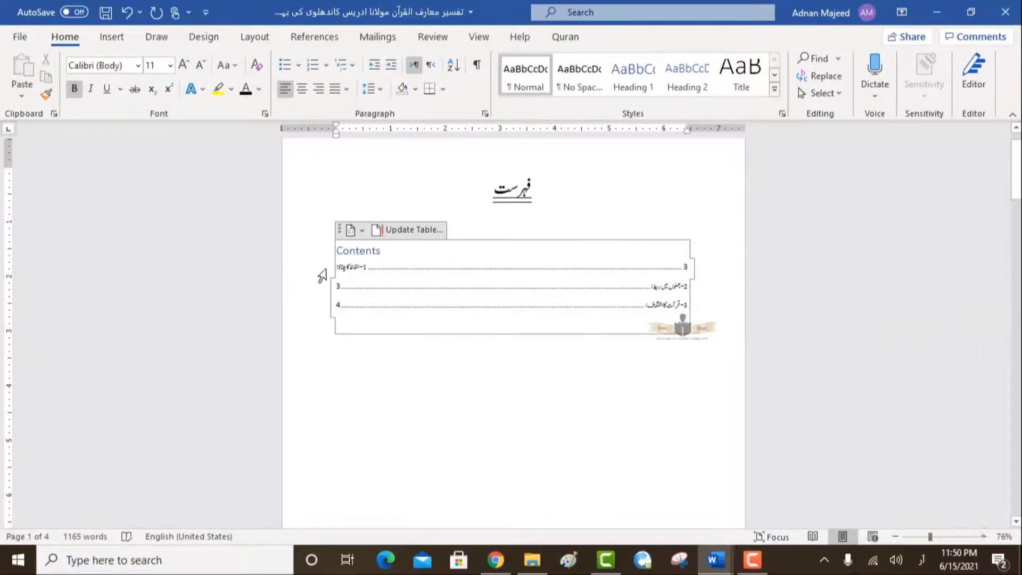
Set the first entry of the table of contents to right-to-left text direction.
click(335, 266)
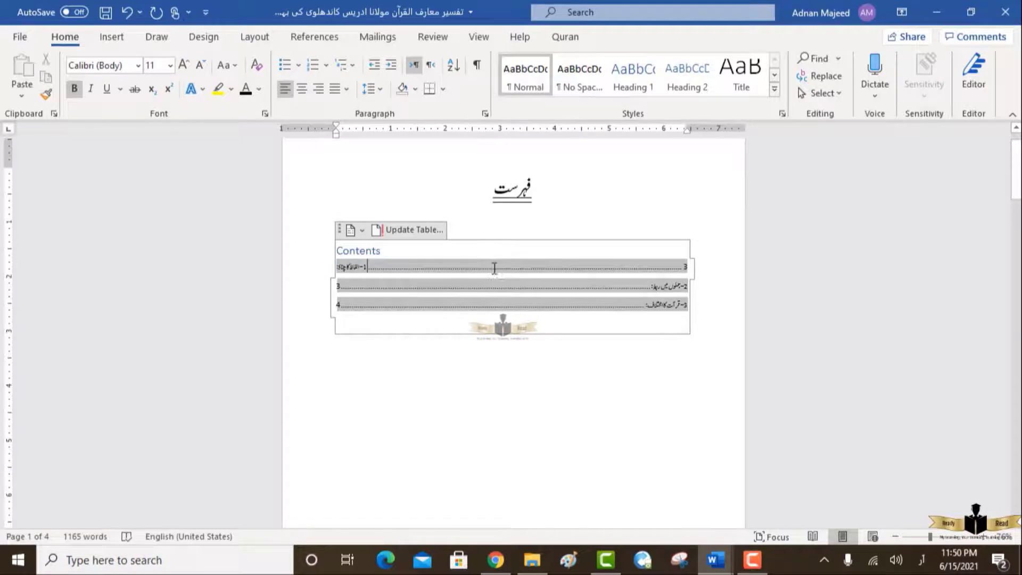
triple_click(453, 267)
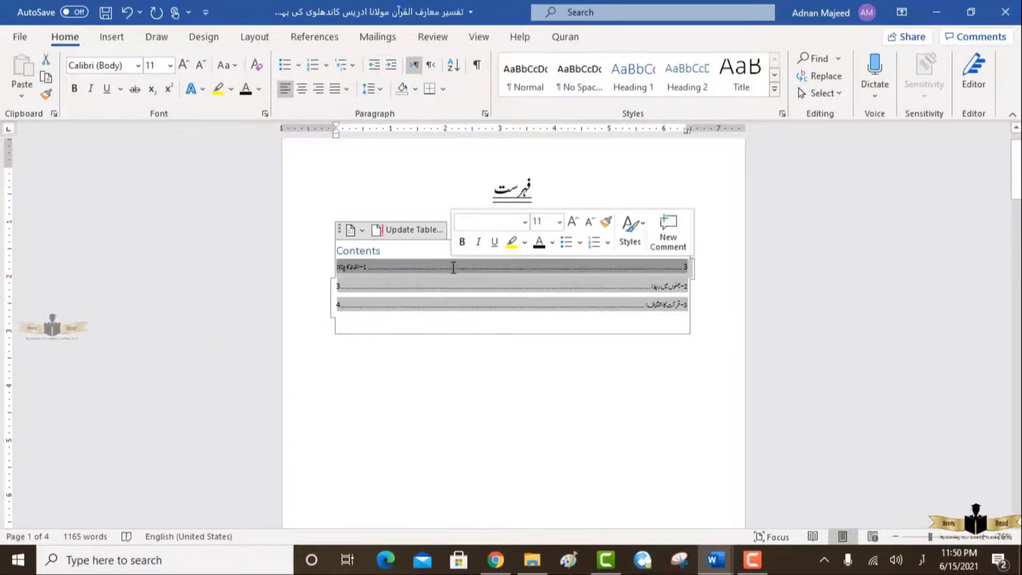
click(433, 68)
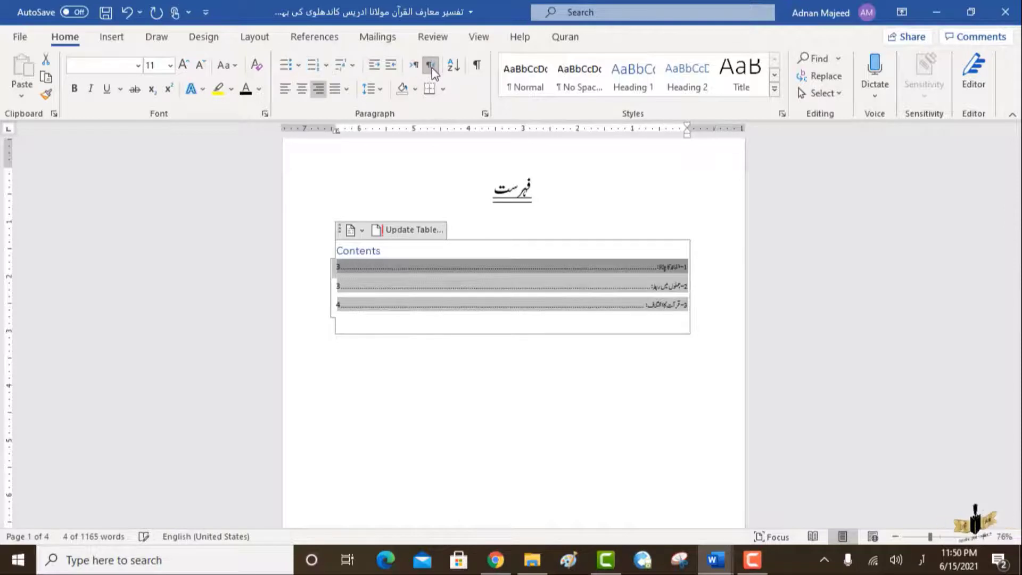
click(514, 323)
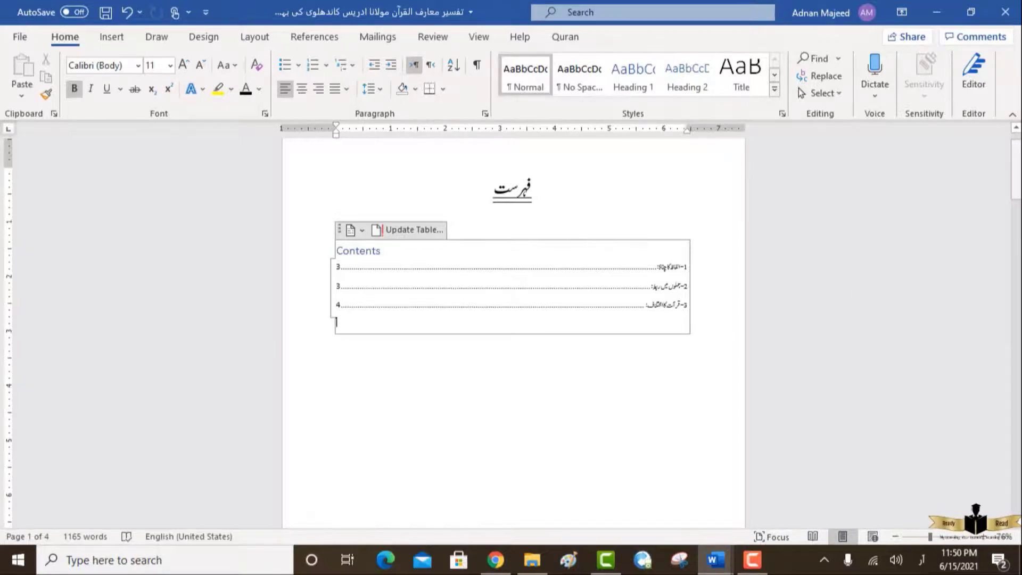
Apply the Heading 1 style to the line "من رجالکم والکن نبیا ختم النبیین" on page 4 and set its font to Jameel Noori Nastaleeq.
drag(1016, 170, 1016, 460)
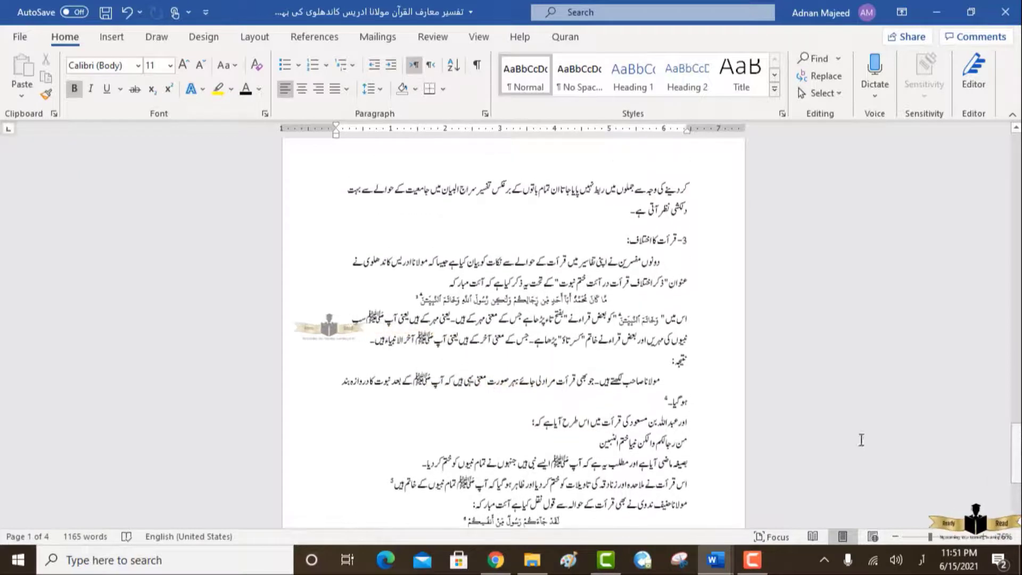
drag(592, 459, 687, 444)
triple_click(668, 449)
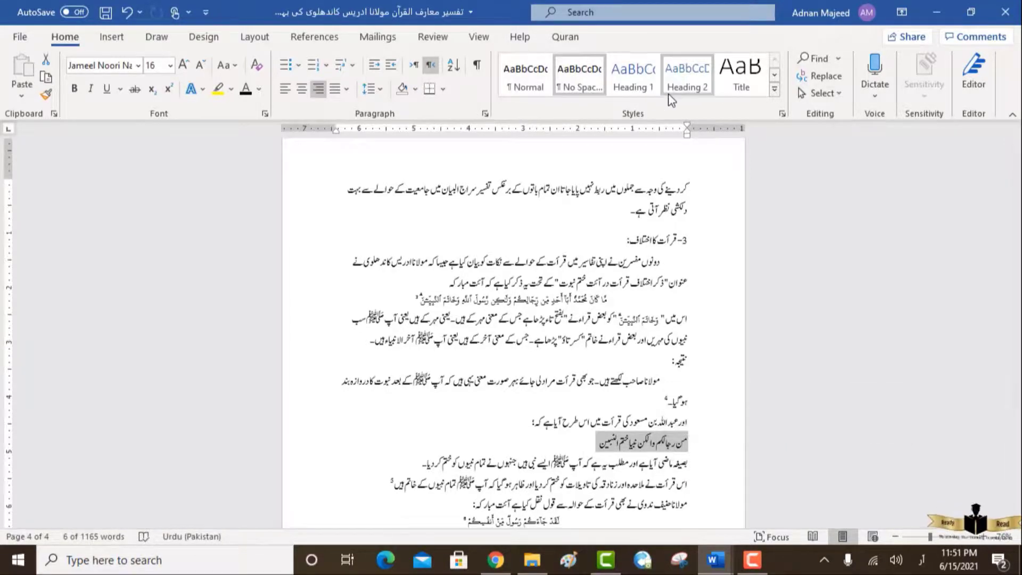
click(651, 92)
click(651, 96)
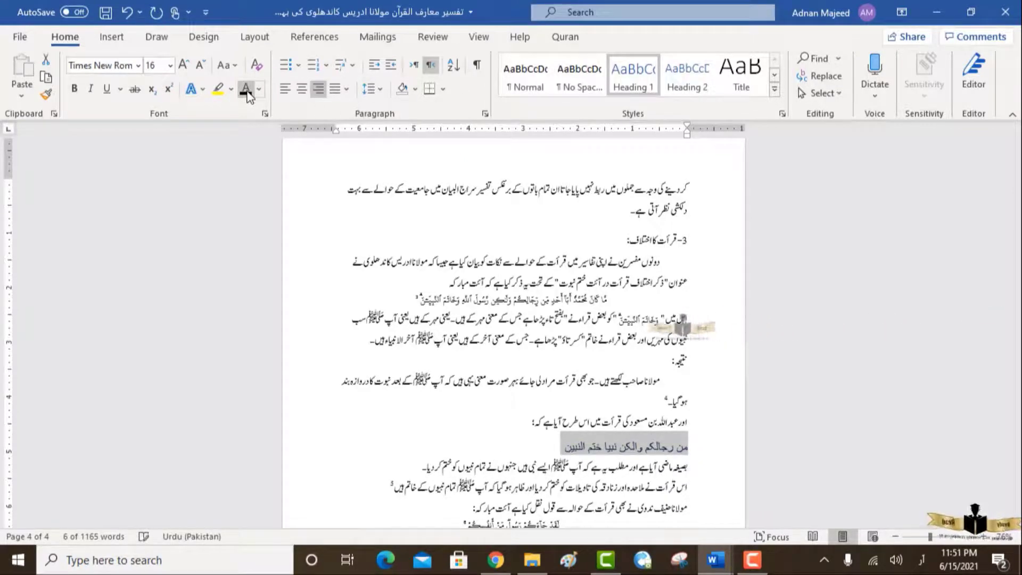
click(142, 70)
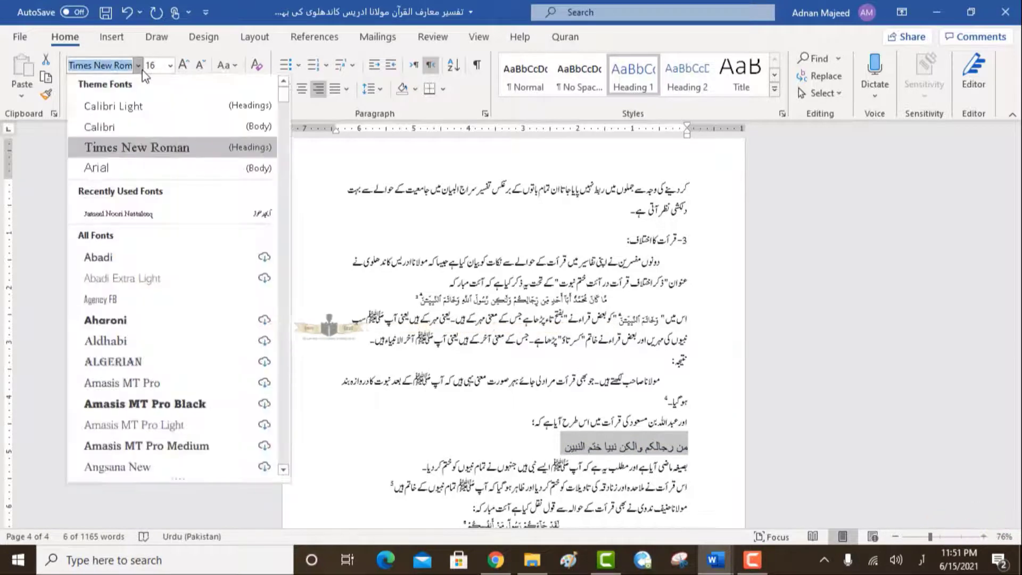
click(134, 215)
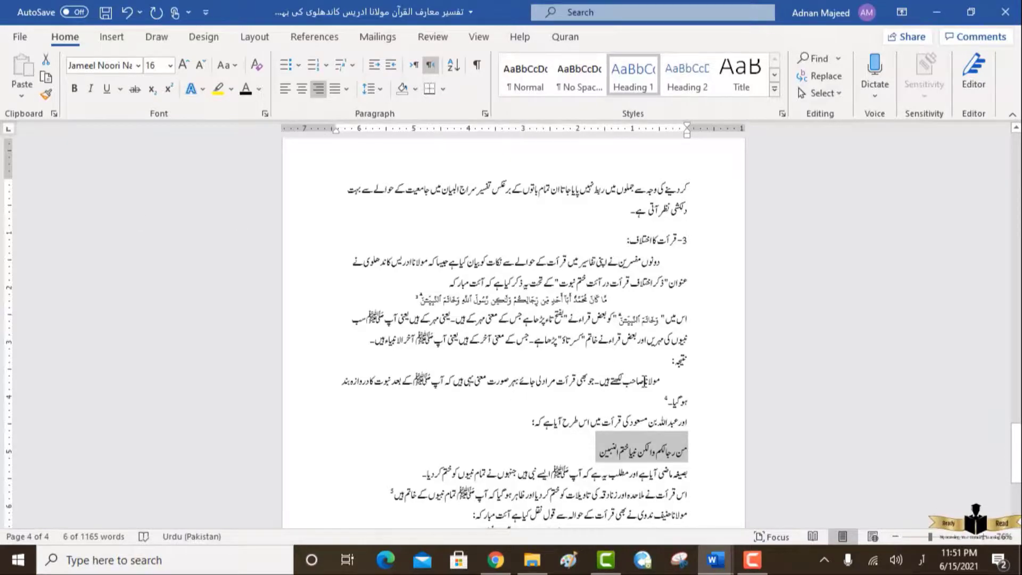
Update the entire table of contents below the "فہرست" title to include the newly styled heading.
drag(1017, 441, 1017, 153)
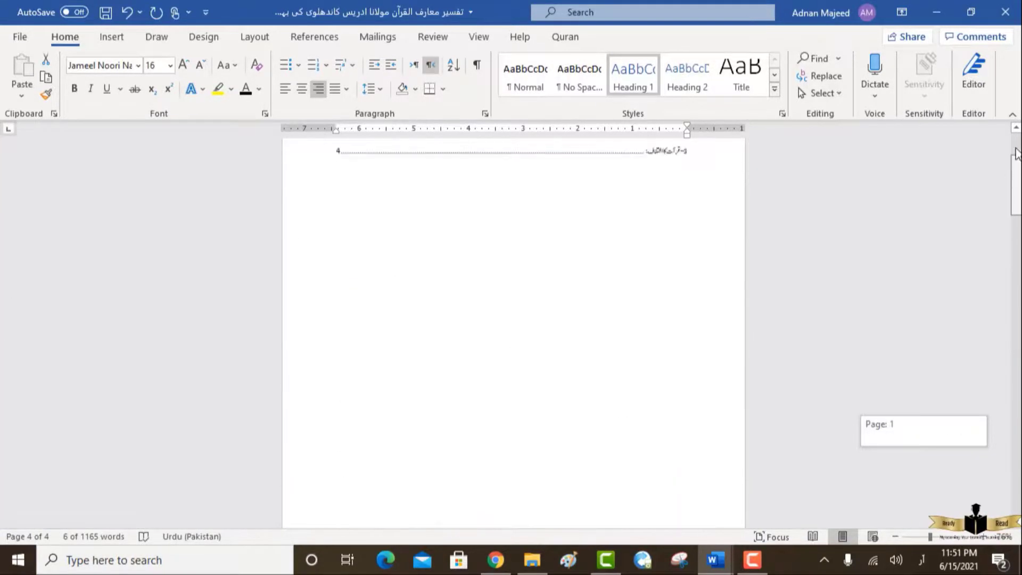
click(712, 308)
drag(688, 345, 662, 318)
click(663, 302)
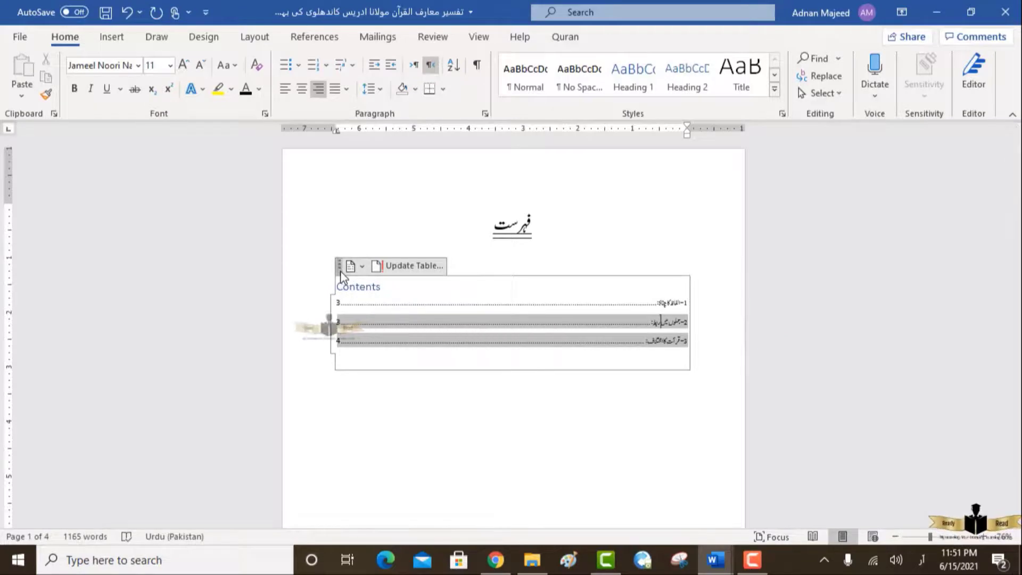
click(340, 270)
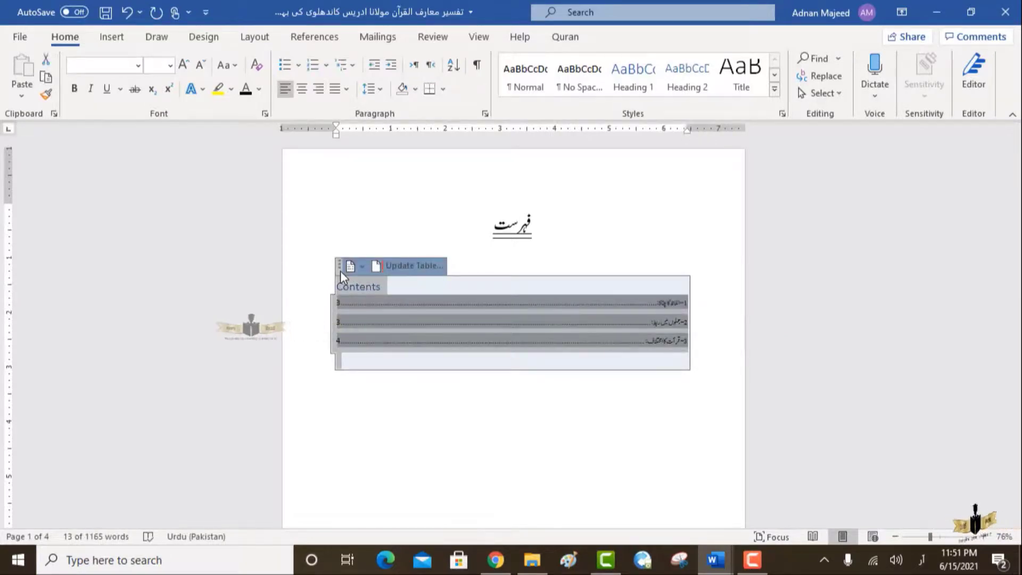
click(400, 268)
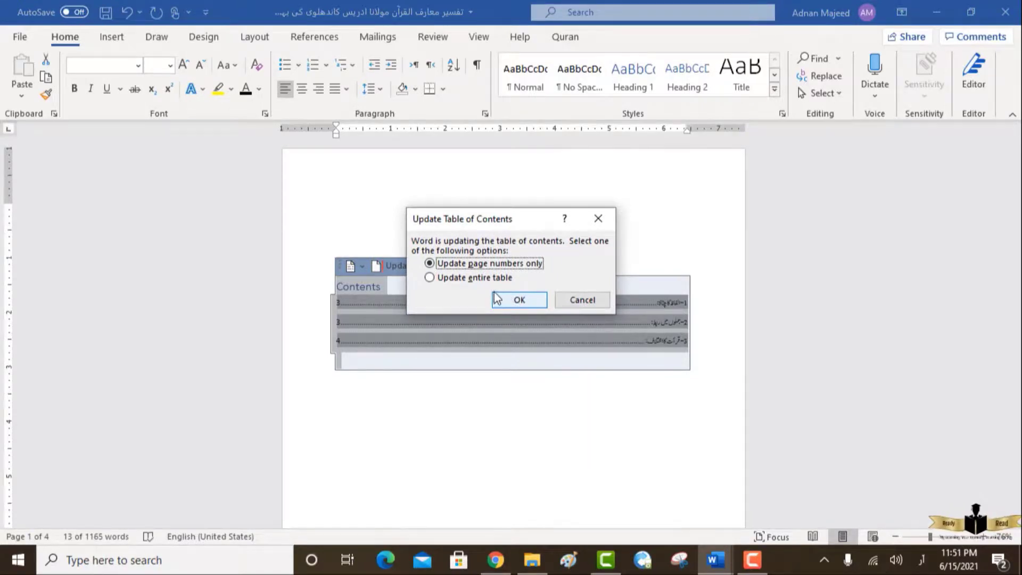
click(474, 282)
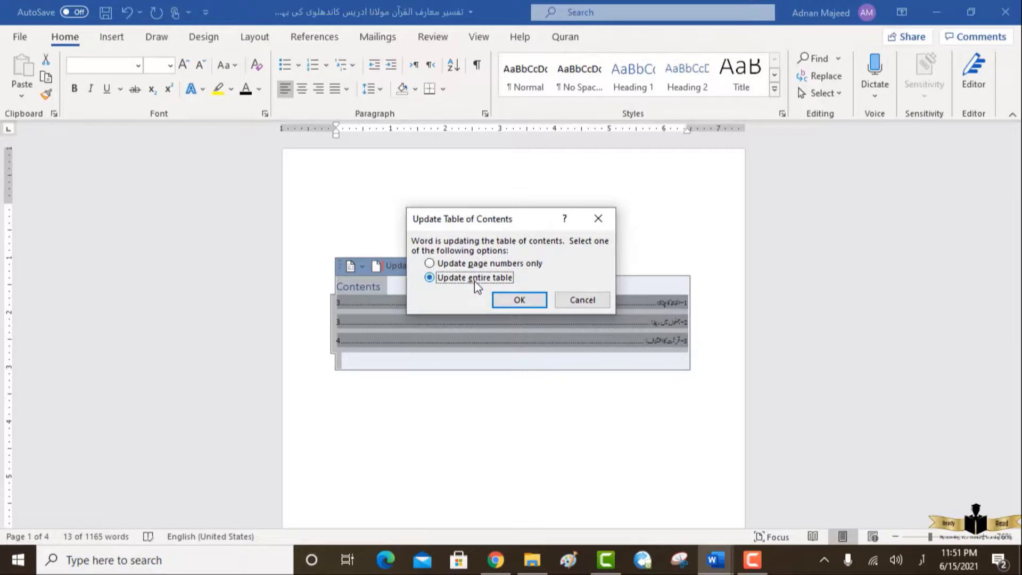
click(516, 304)
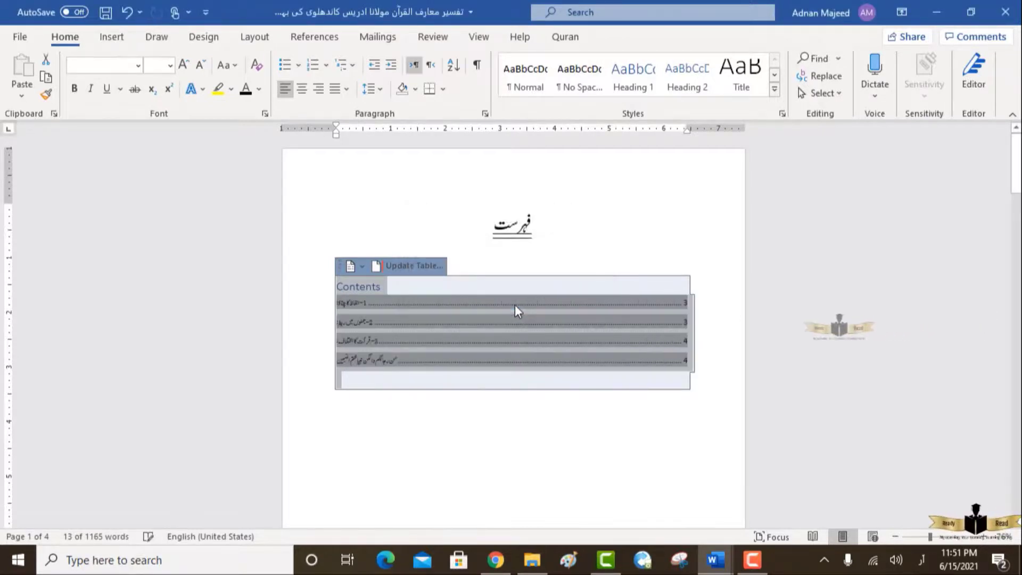
click(540, 377)
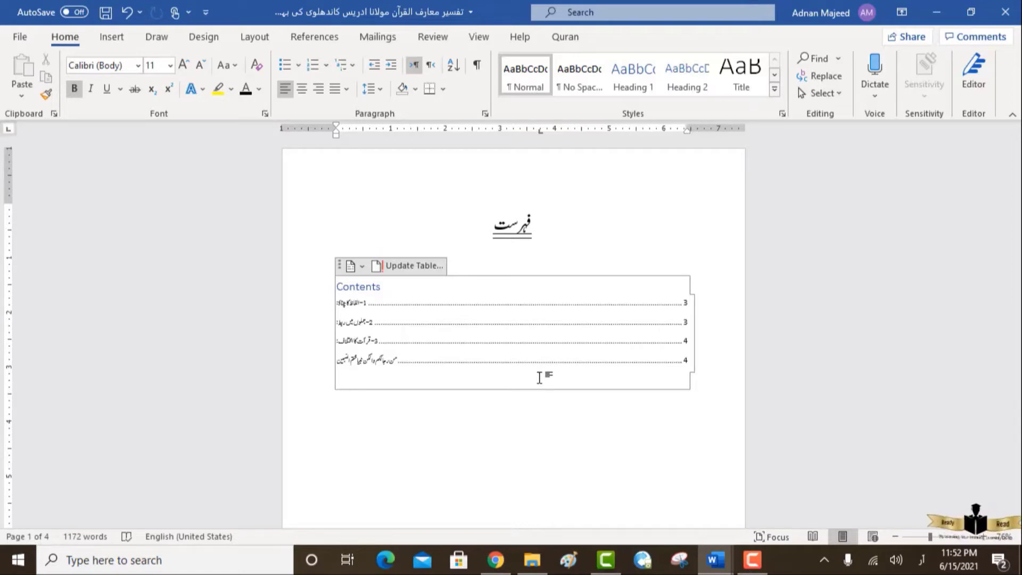
click(420, 269)
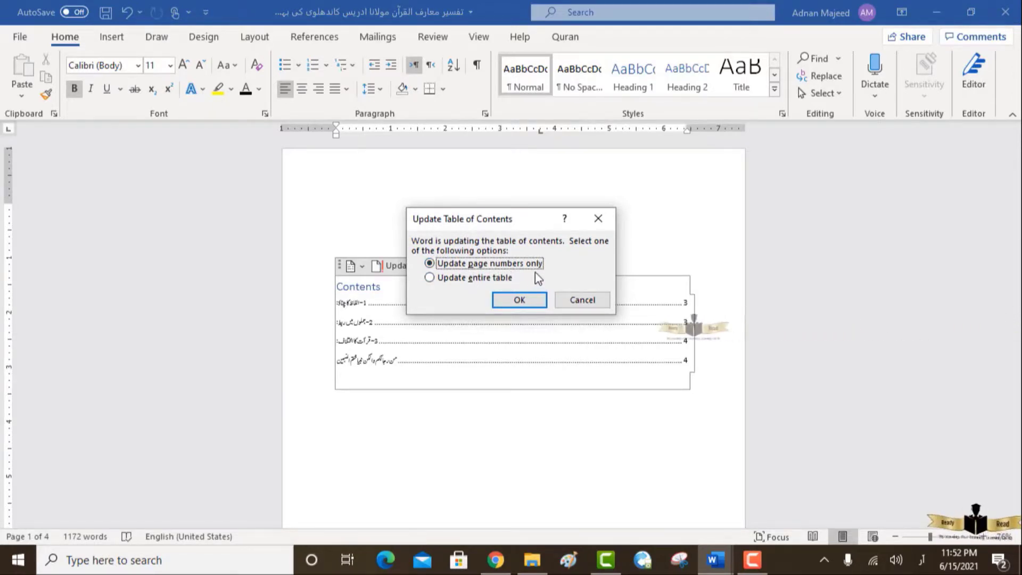
click(581, 300)
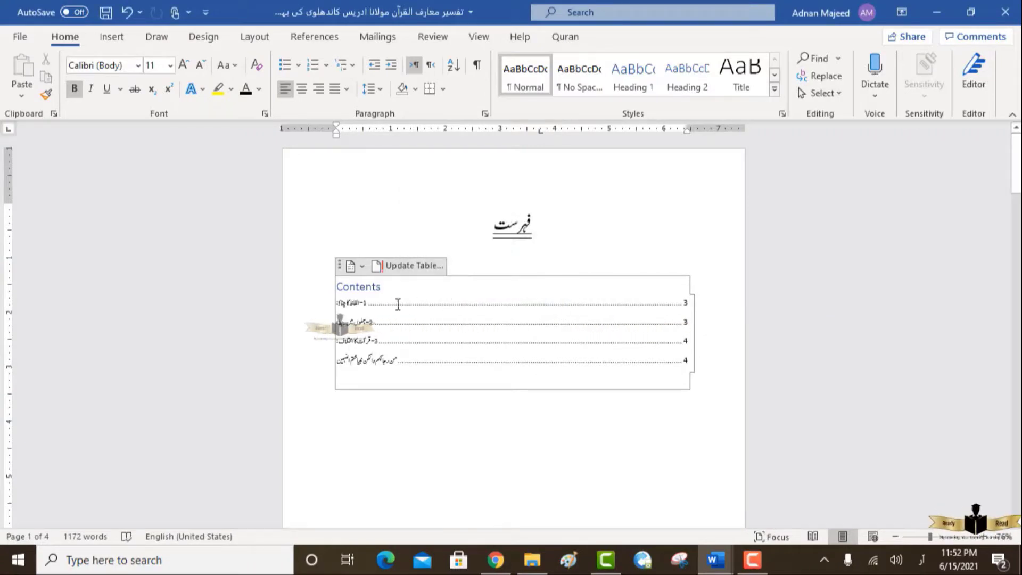
Set all four entries of the updated table of contents to right-to-left text direction.
click(364, 377)
drag(359, 364, 341, 302)
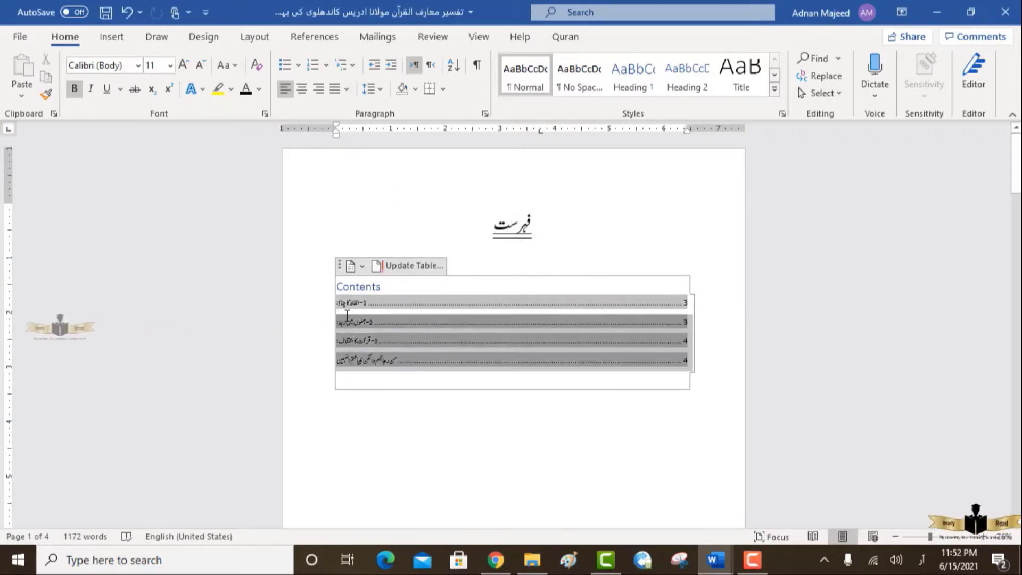
click(431, 65)
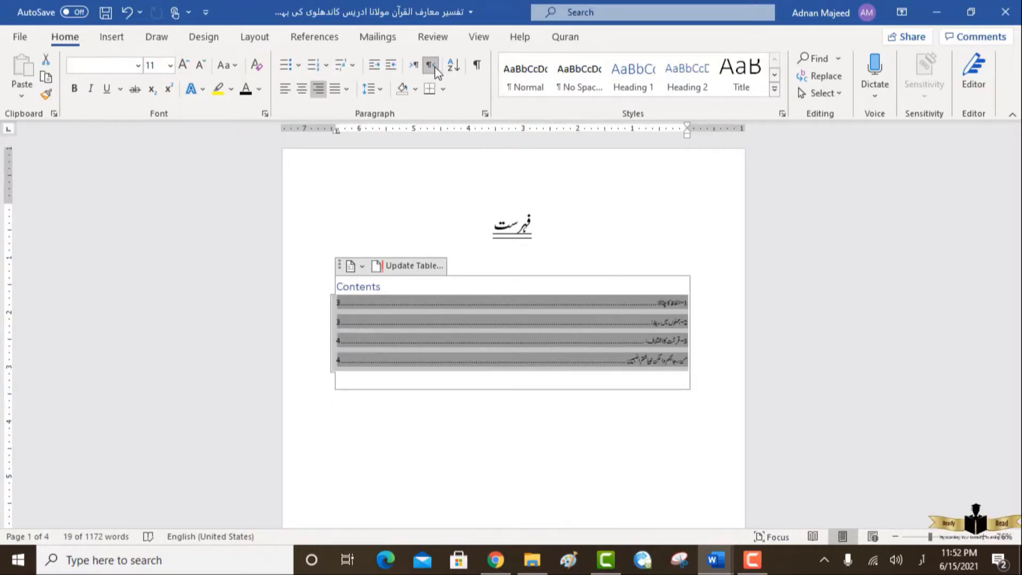
click(474, 377)
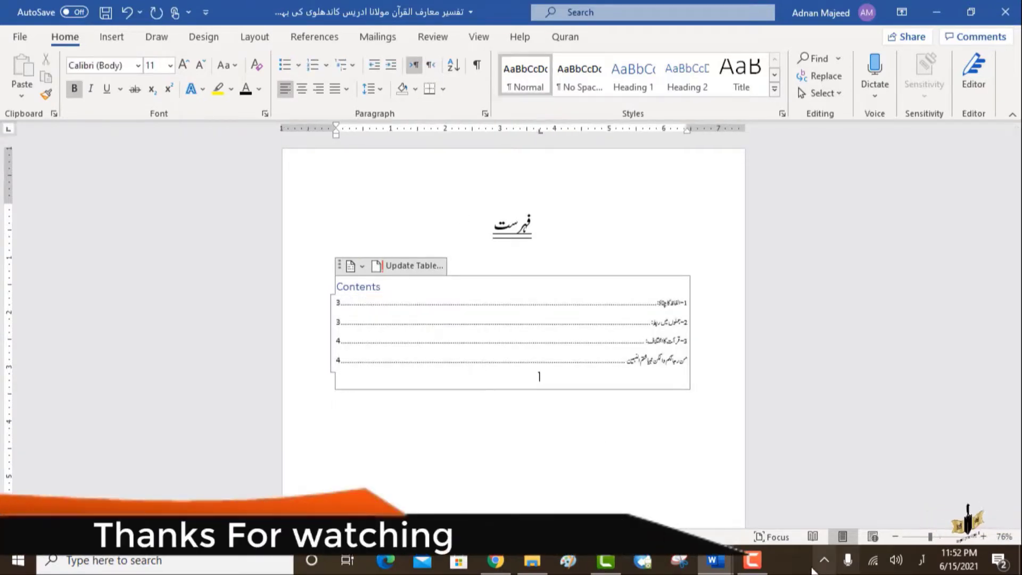
Switch to Chrome to view the YouTube channel's About page.
click(507, 558)
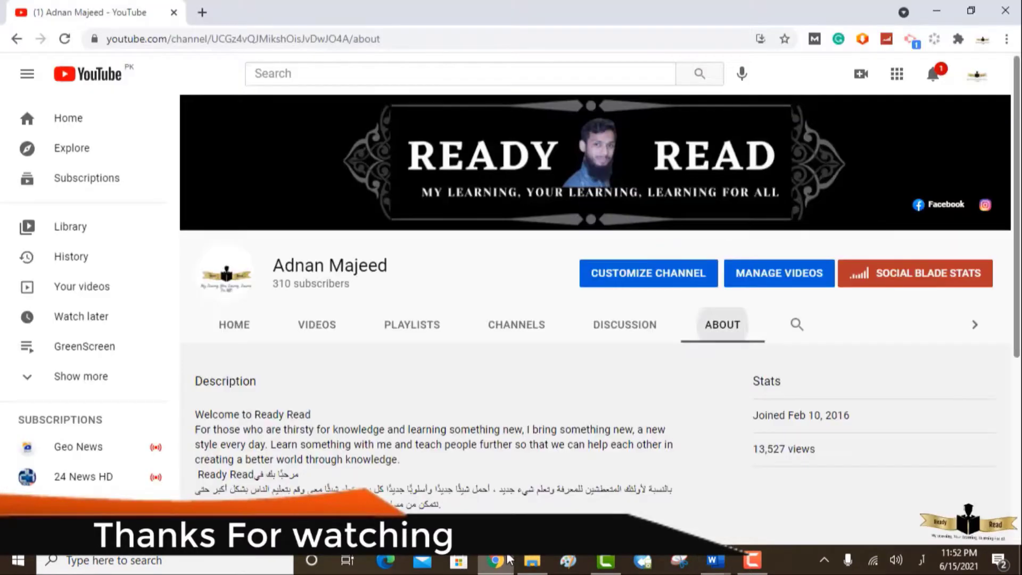